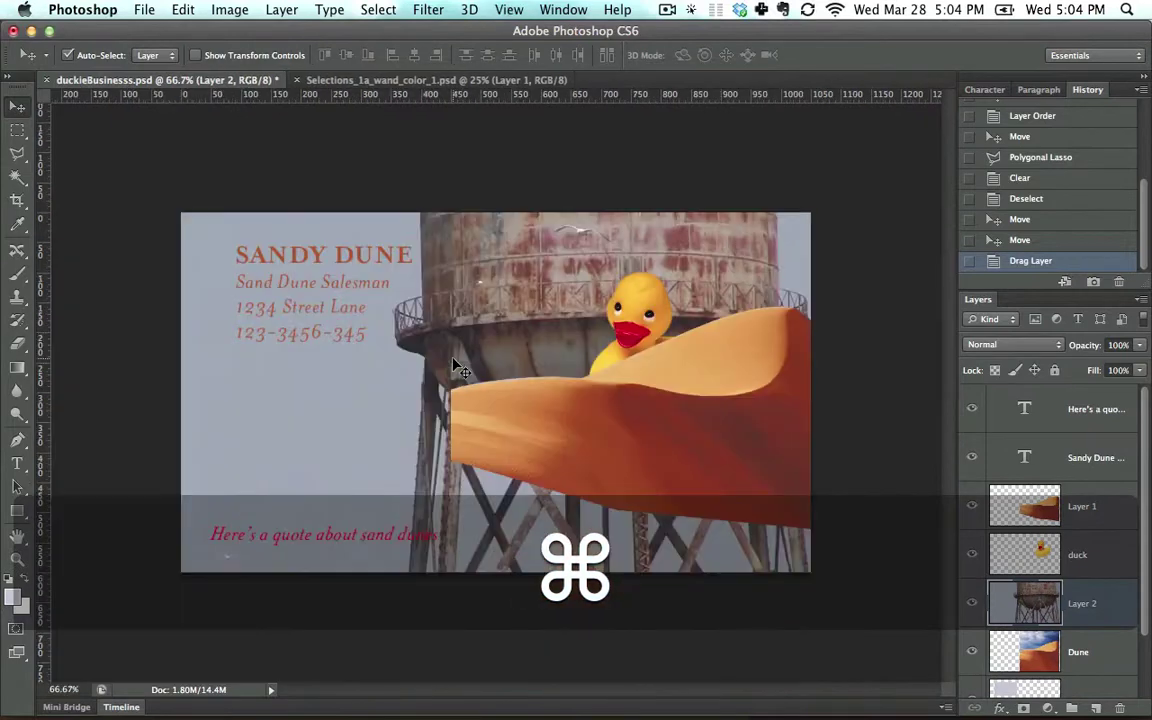
Place Layer 2 above Layer 1 in the layer stack and shift the water tower image left on the card.
left_click_drag(1107, 602, 1080, 485)
left_click_drag(575, 305, 522, 317)
Free Transform the water tower down to about 18% and position it on the dune photo beside the duck.
key("super+t")
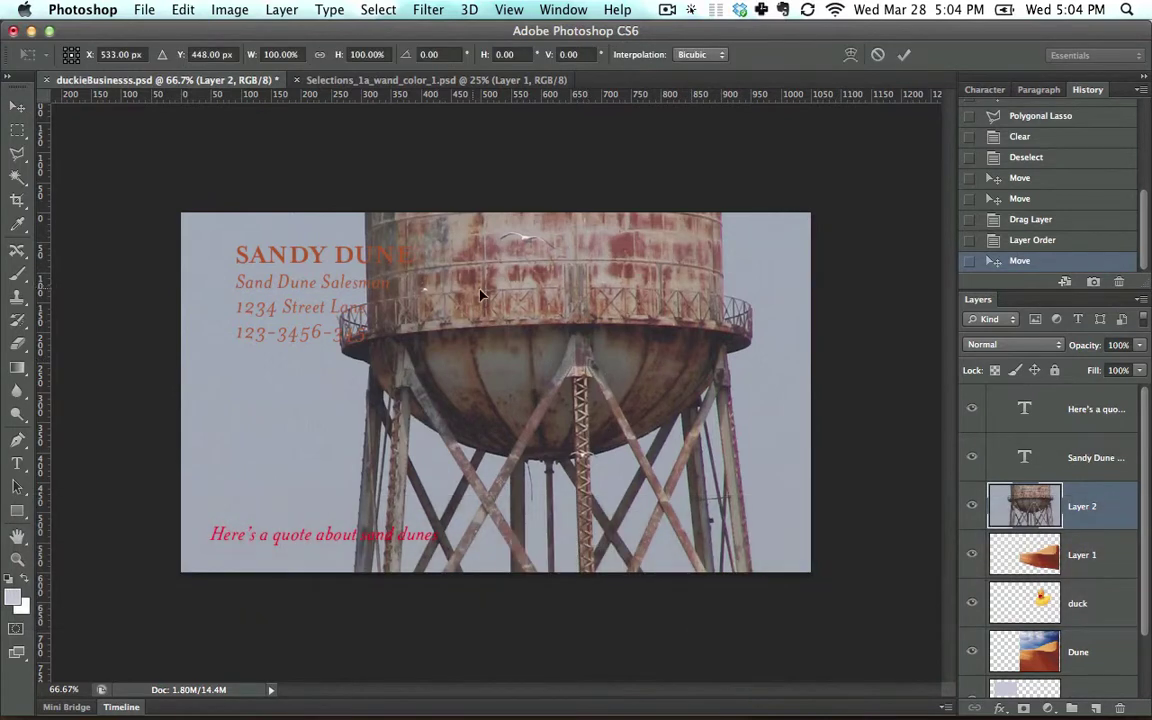
key("super")
key("super+0")
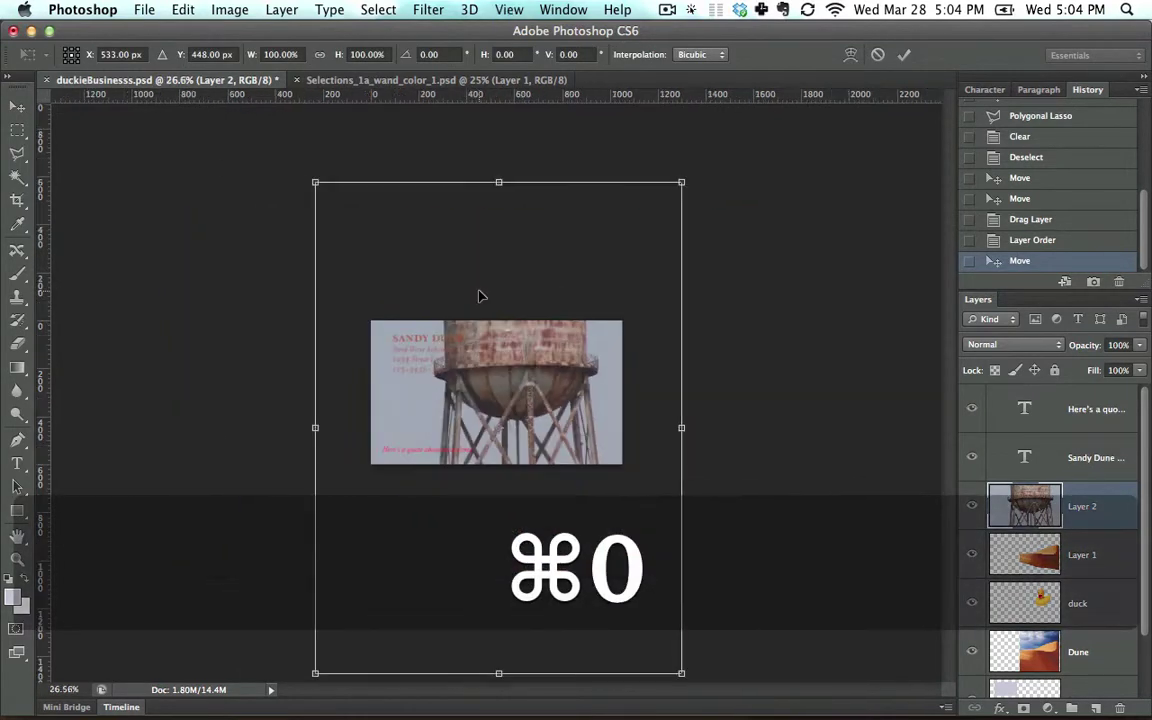
left_click_drag(316, 183, 498, 361)
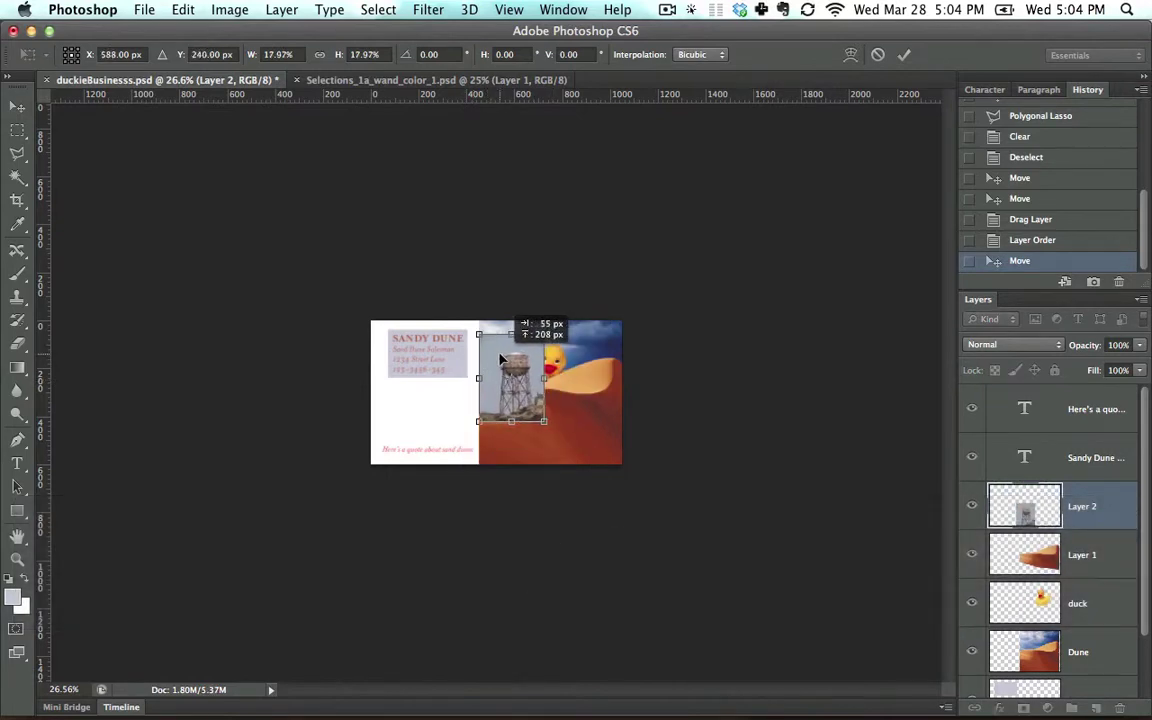
key("super")
key("Return")
key("super")
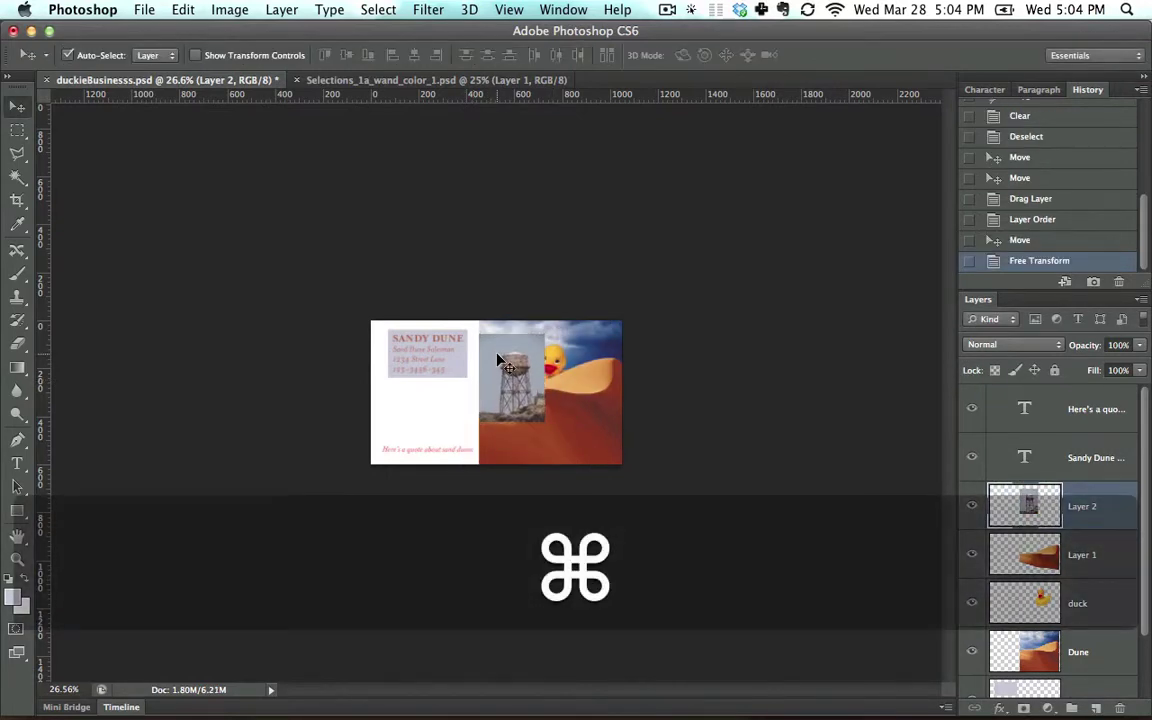
Reposition the scaled water tower so it lines up with the left edge of the dune photo.
key("super+0")
left_click_drag(500, 314, 472, 307)
left_click_drag(547, 348, 573, 354)
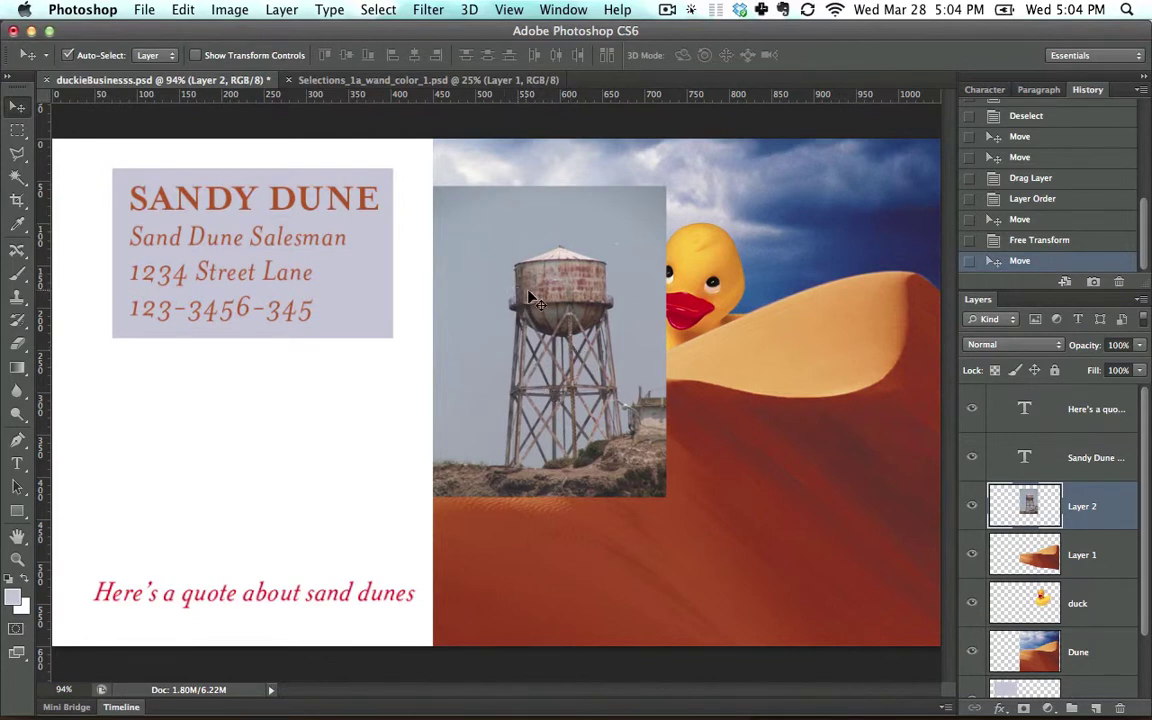
Inspect the scaled tower on the card and compare it with the original in Selections_1a_wand_color_1.psd.
key("super+equal")
key("super+equal")
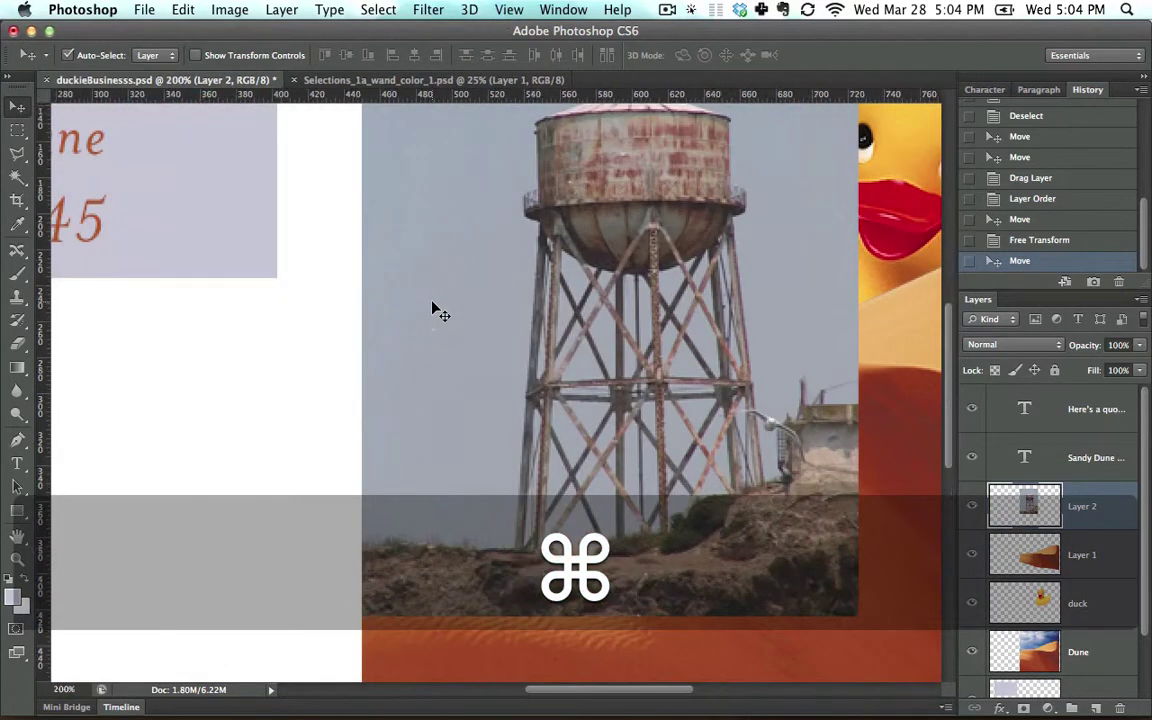
left_click(18, 154)
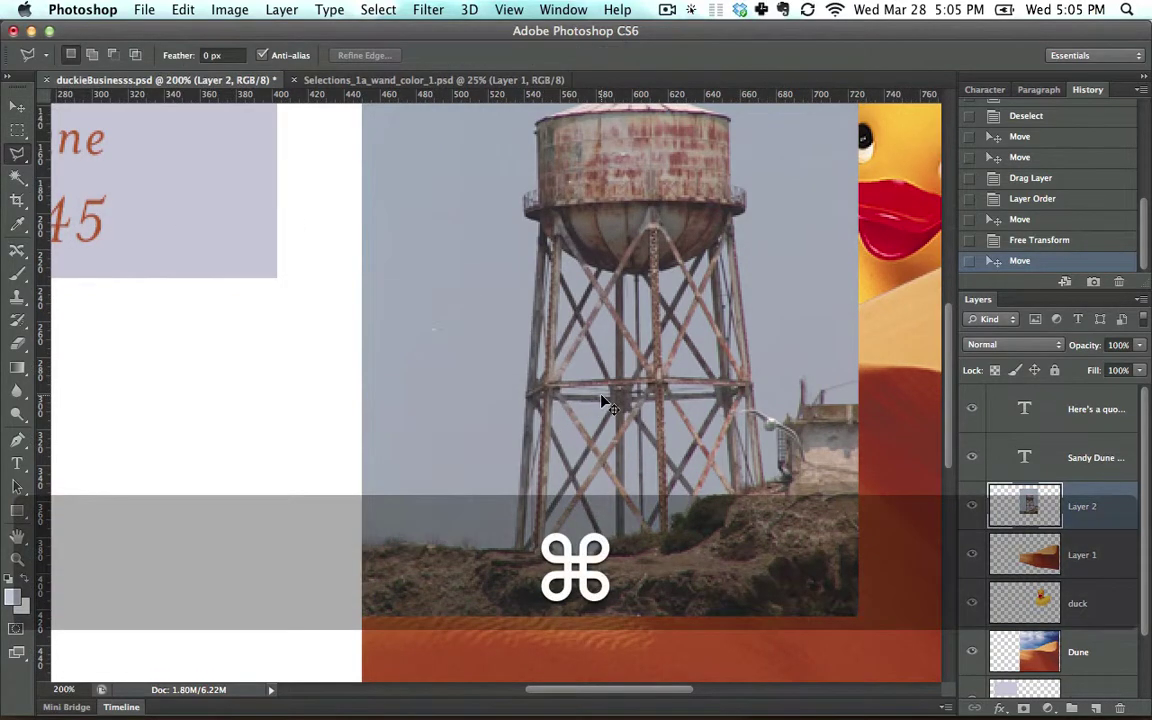
key("super+minus")
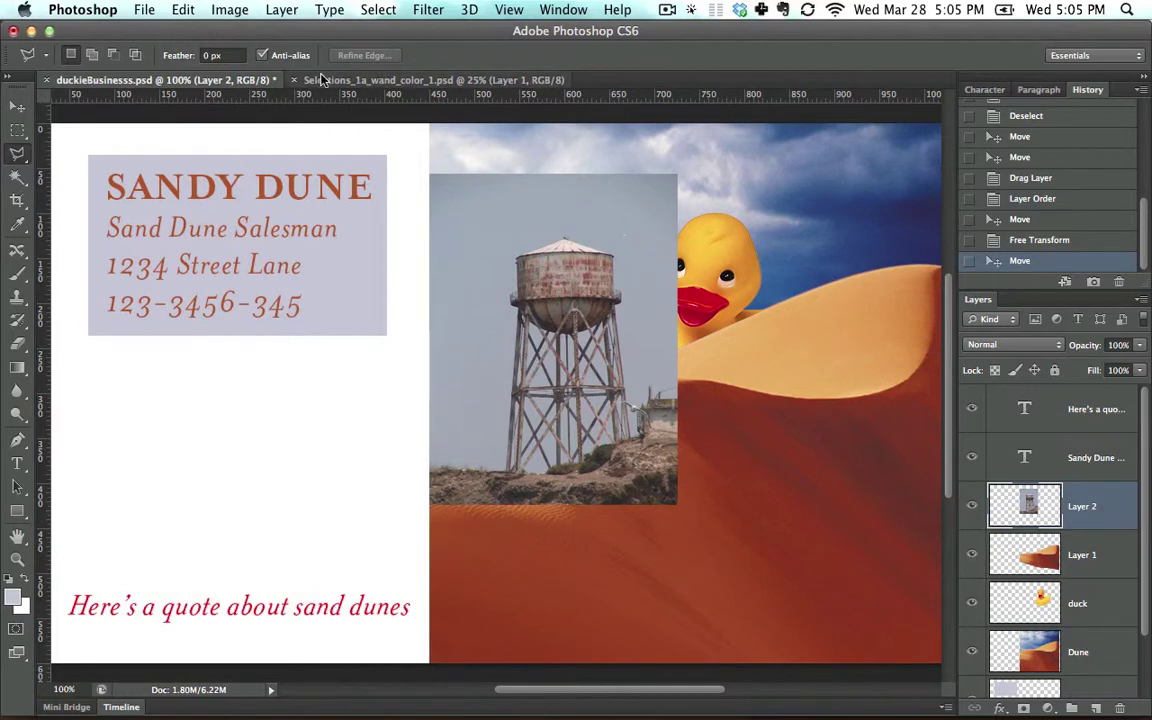
left_click(312, 80)
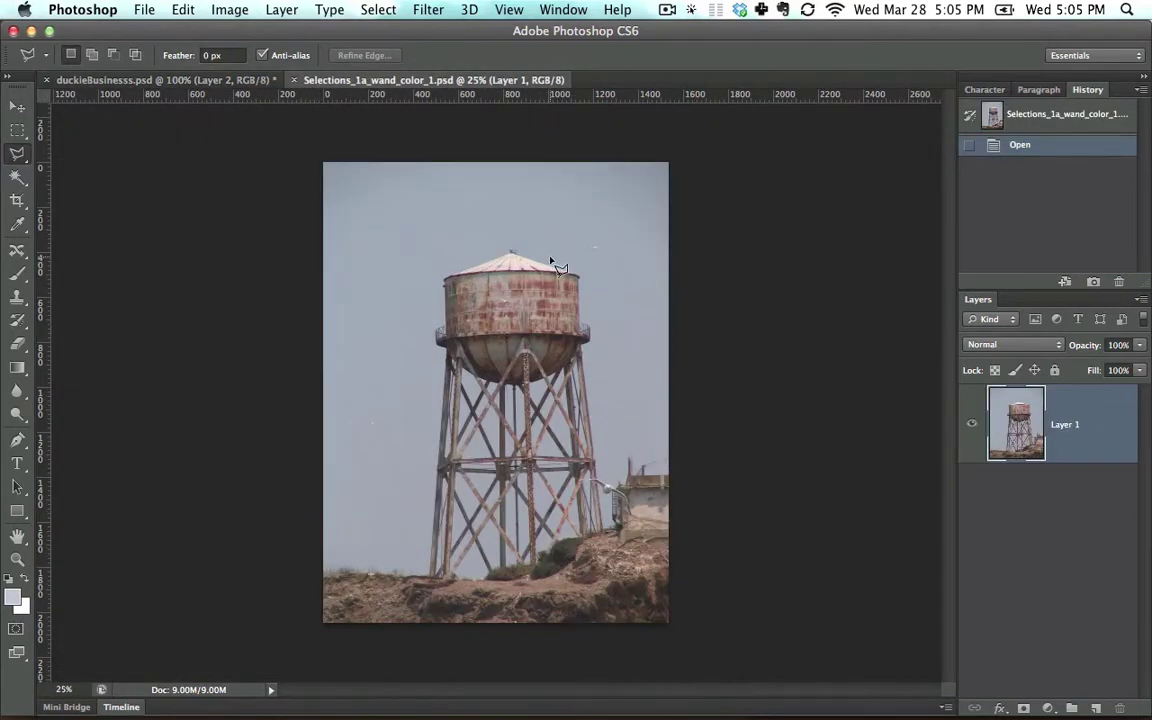
left_click(228, 88)
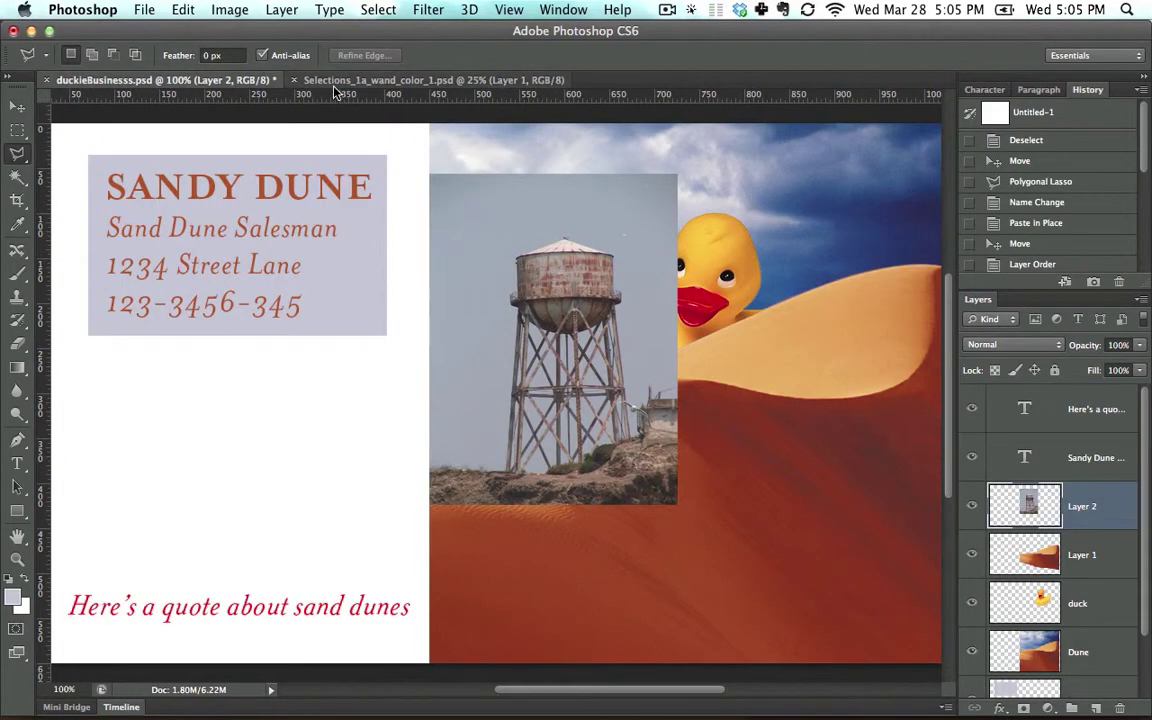
left_click(345, 88)
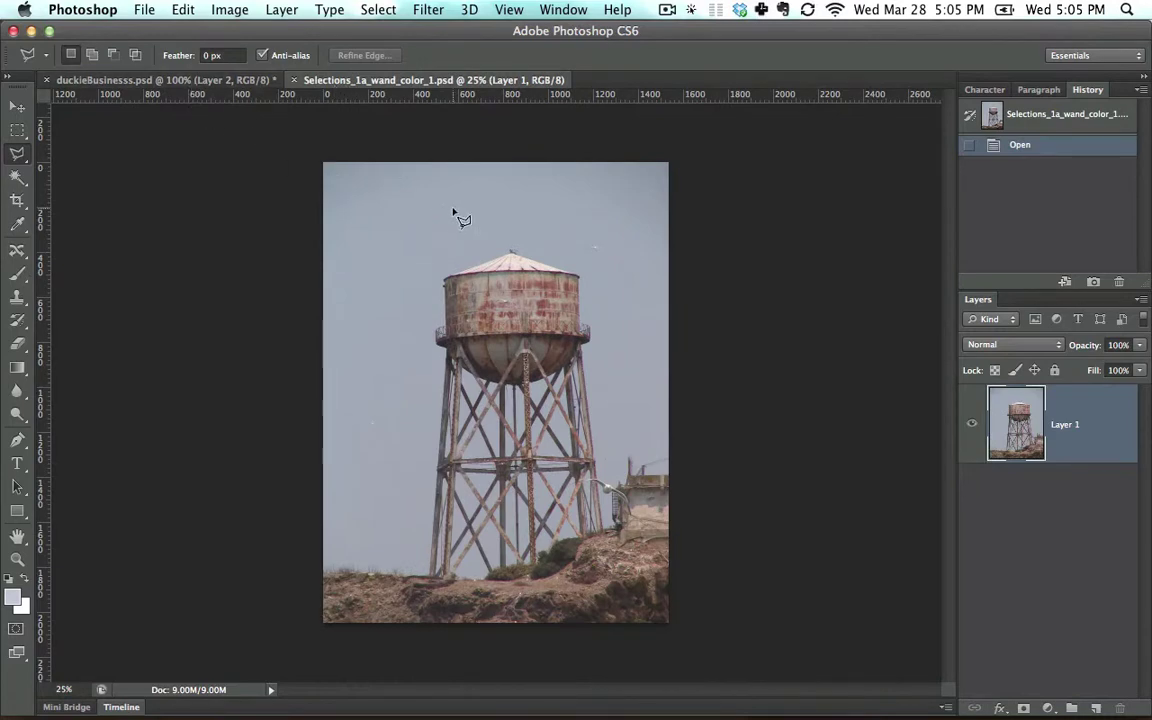
Select the sky around the water tower with the Magic Wand tool.
key("super+equal")
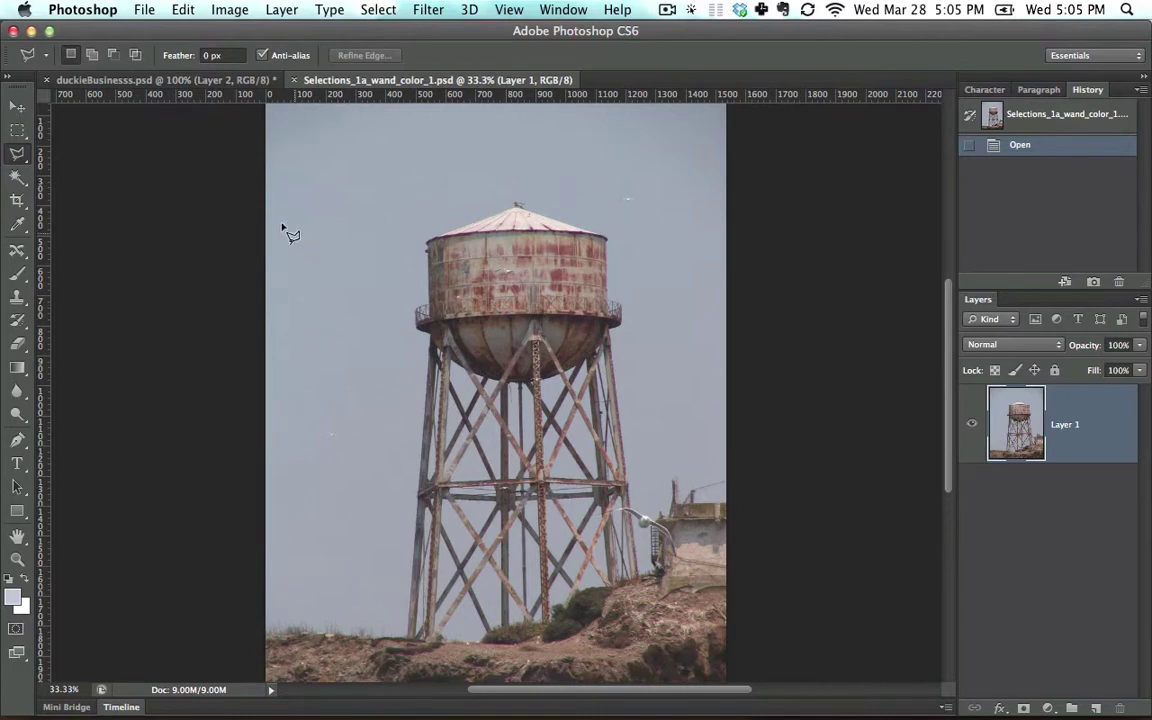
left_click(22, 177)
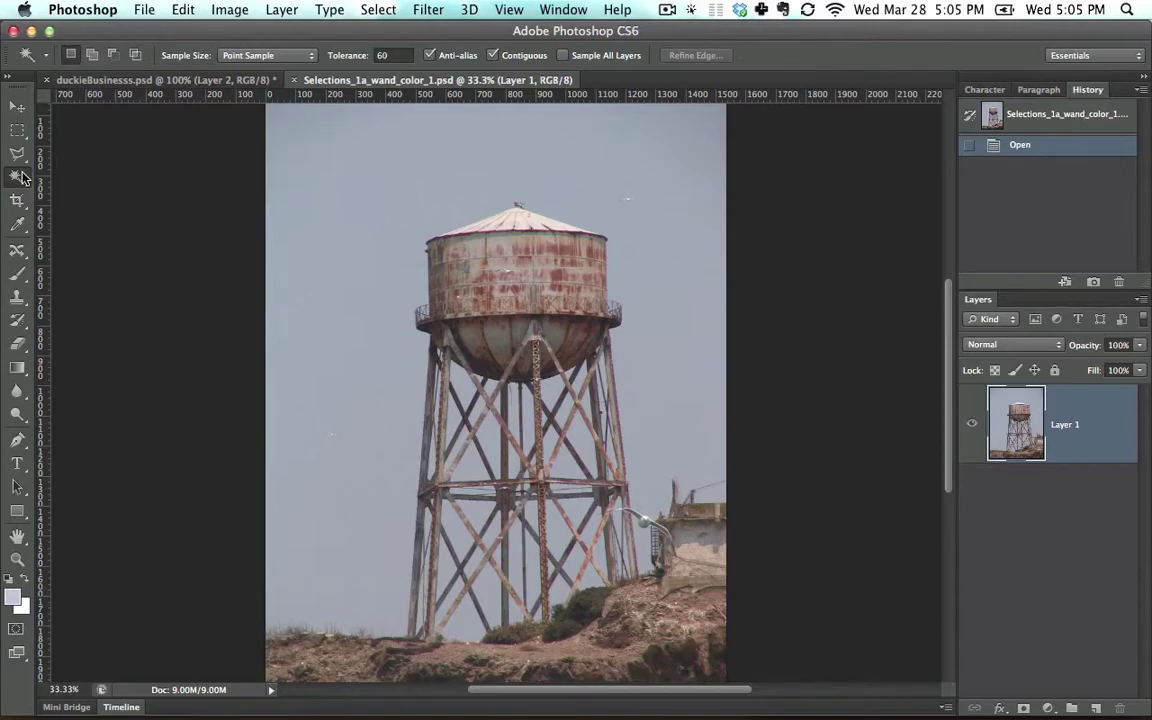
left_click(381, 319)
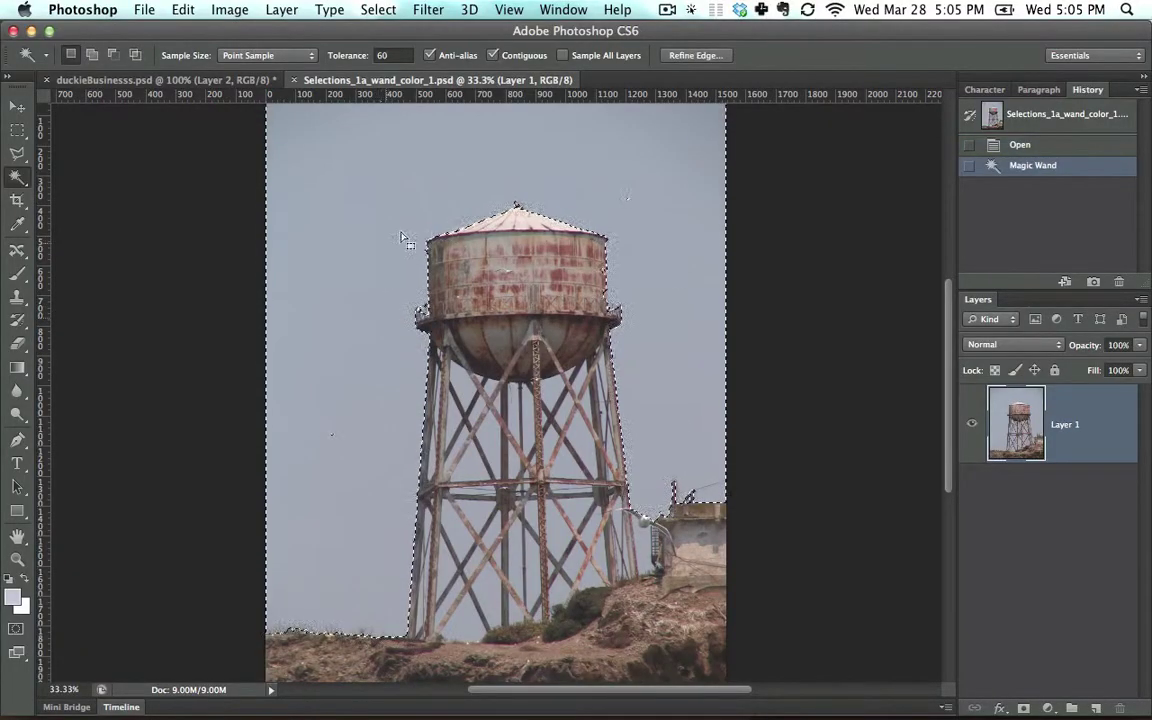
Set the Magic Wand tolerance to 32 and reselect the sky from an empty selection.
left_click(344, 57)
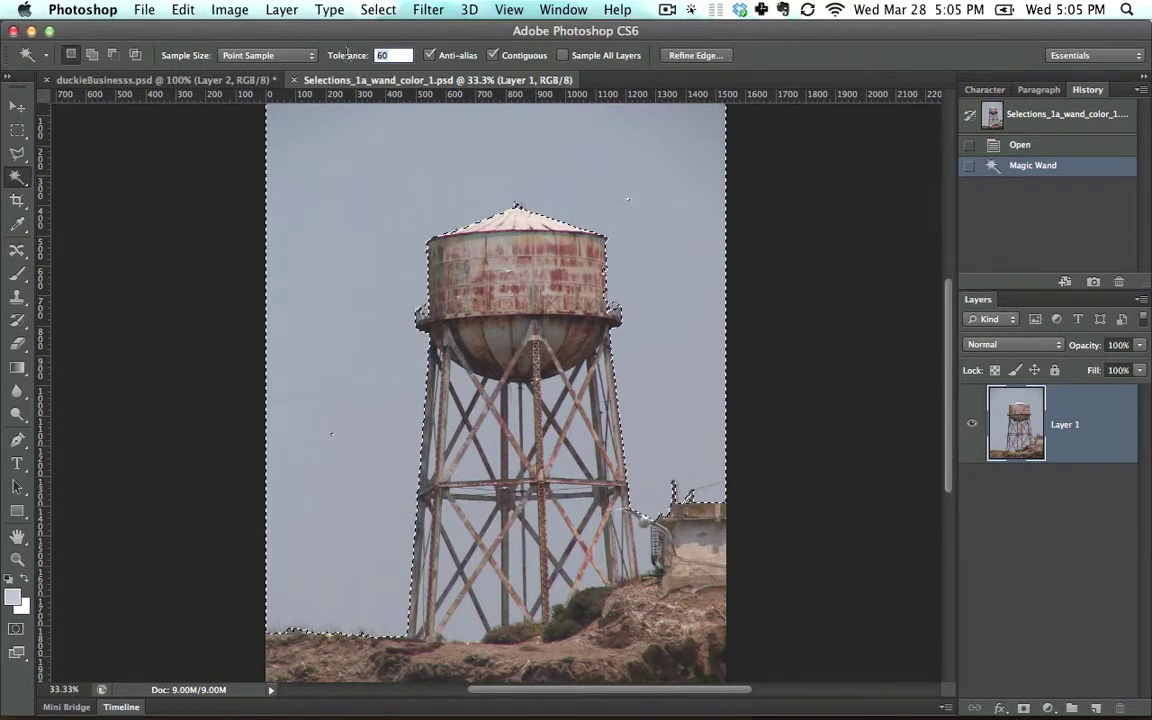
type("32")
key("Return")
key("super+d")
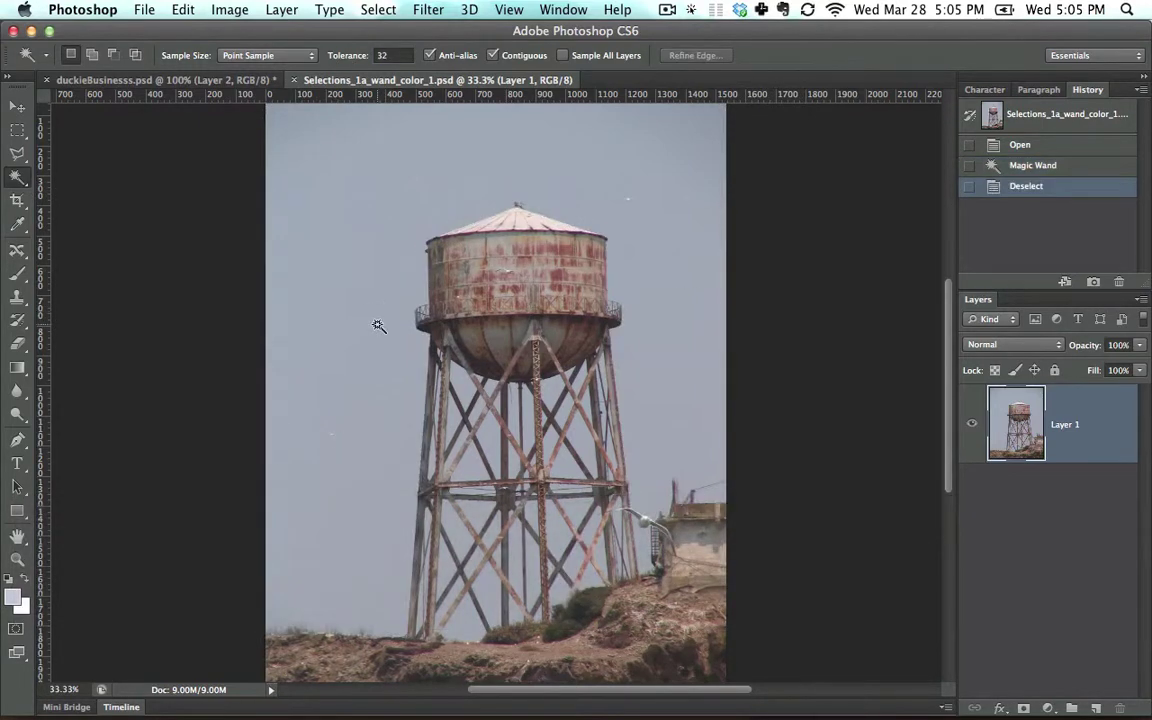
left_click(377, 324)
left_click_drag(381, 333, 290, 389)
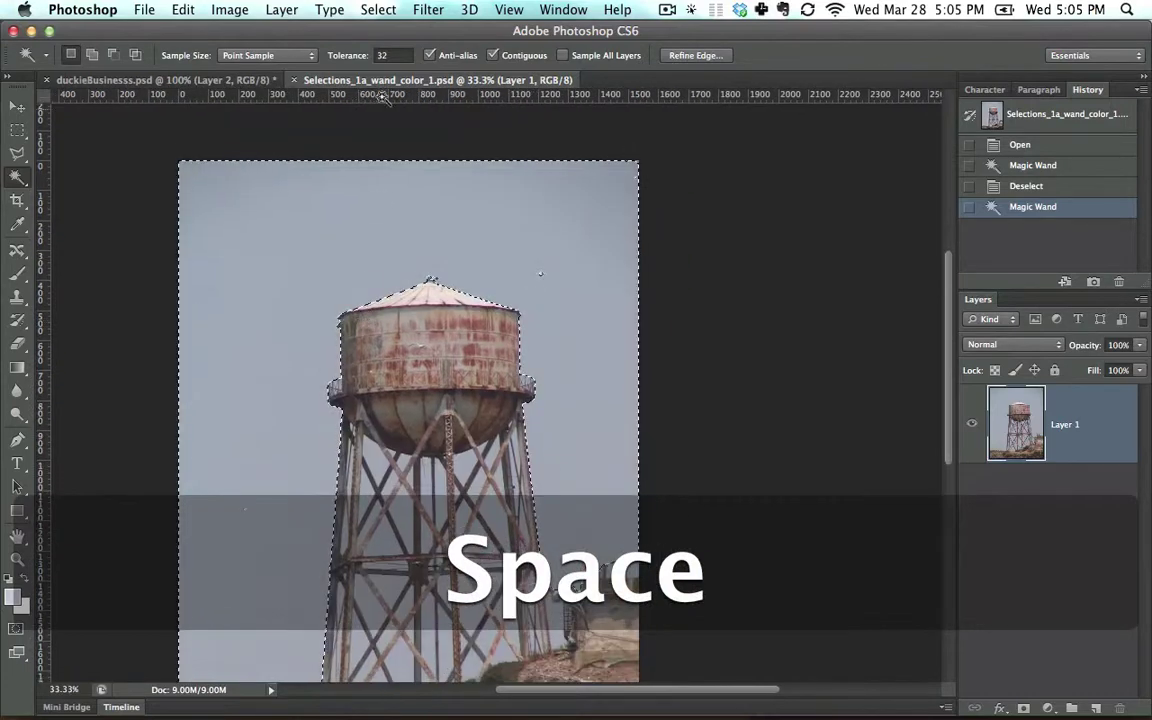
Set the Magic Wand tolerance to 70 and clear the sky selection.
left_click(399, 55)
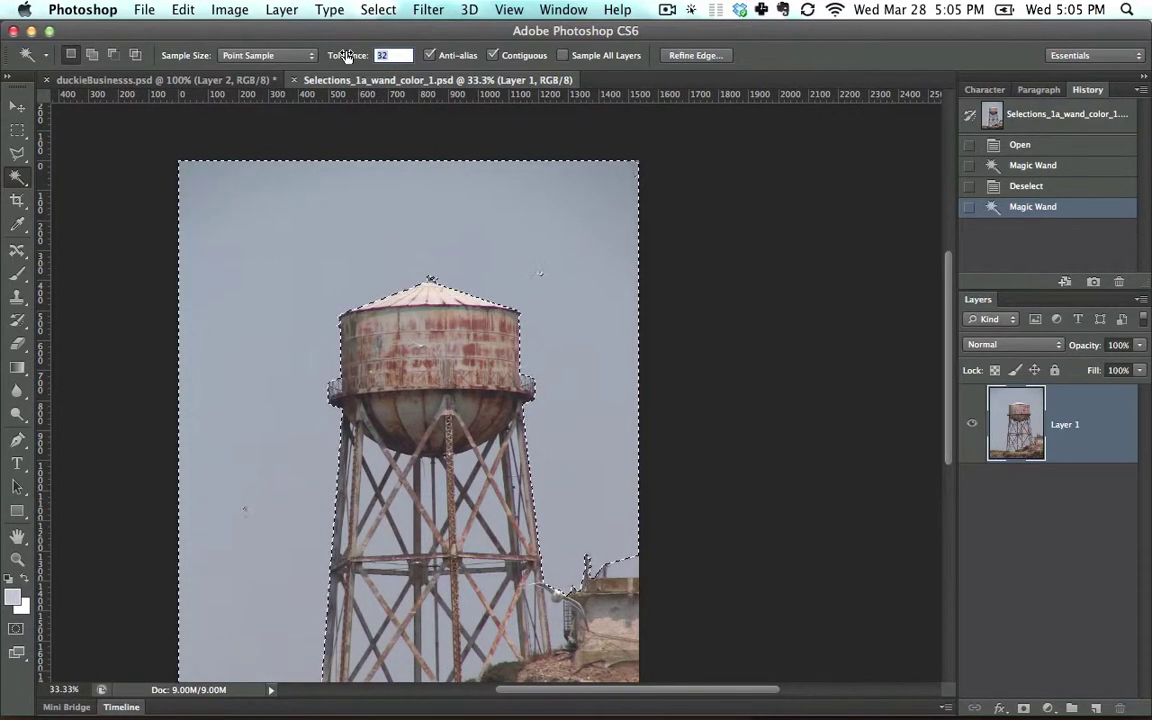
type("70")
key("Return")
key("super+d")
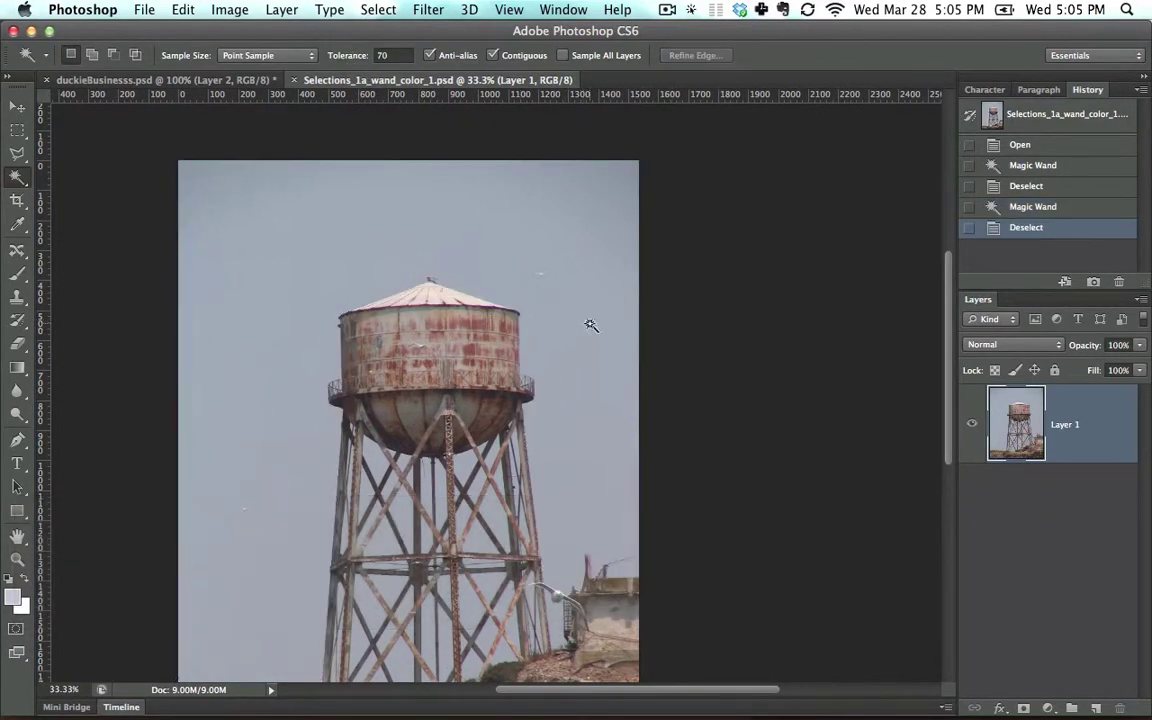
Set the Magic Wand tolerance to 15 and select the sky, repeating the selection from a point above and left of the tank.
type("15")
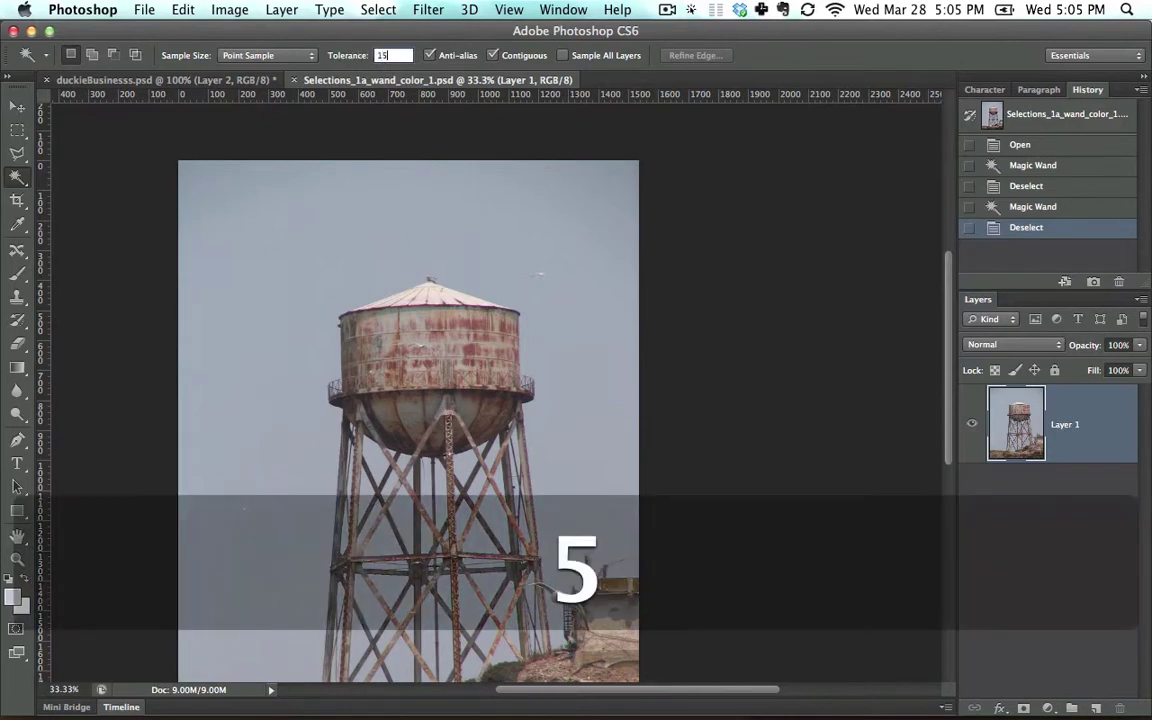
left_click(463, 281)
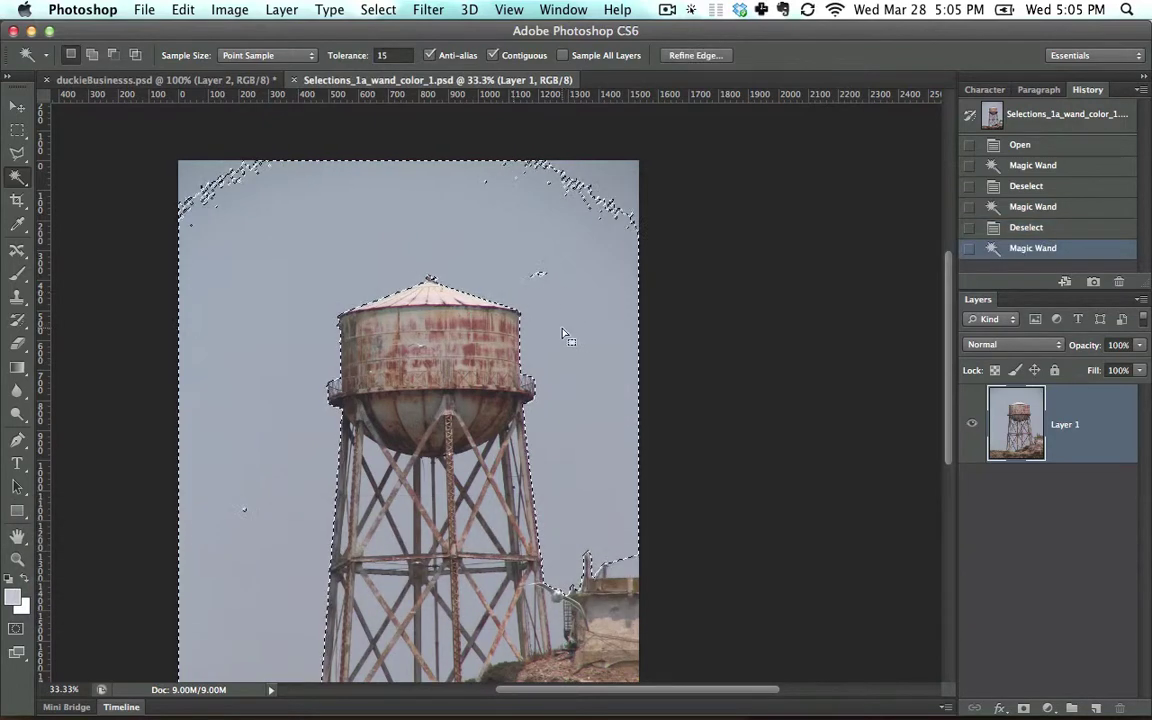
key("space")
left_click_drag(552, 297, 546, 247)
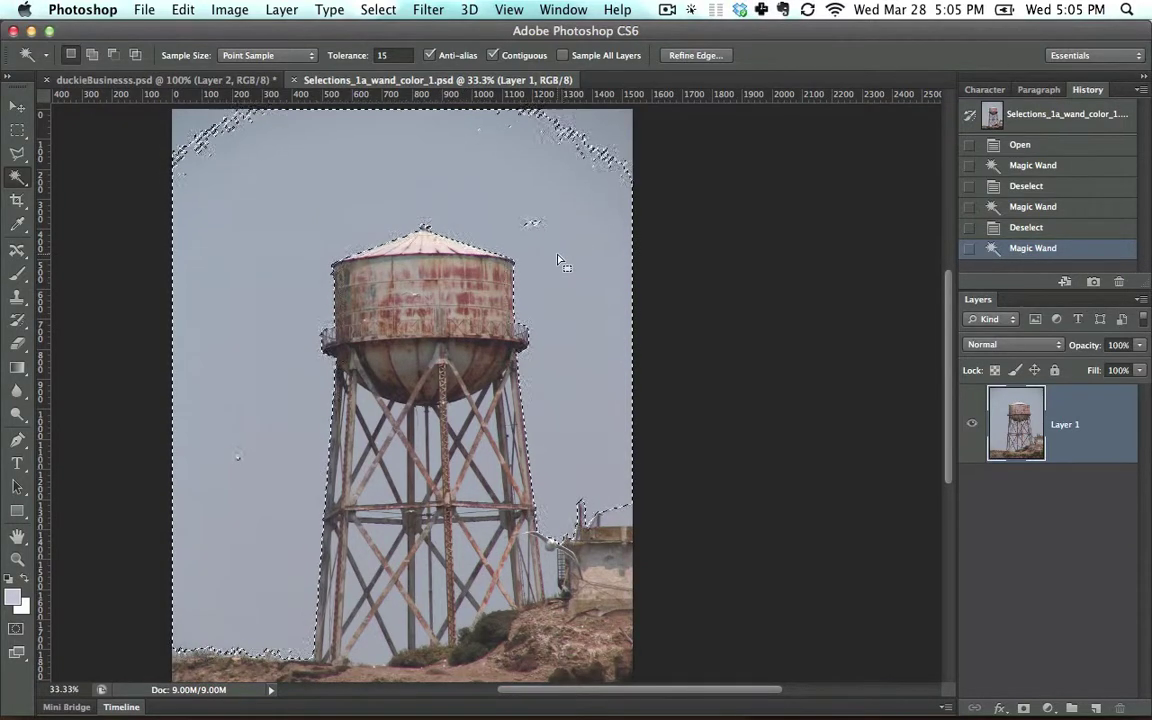
key("super+d")
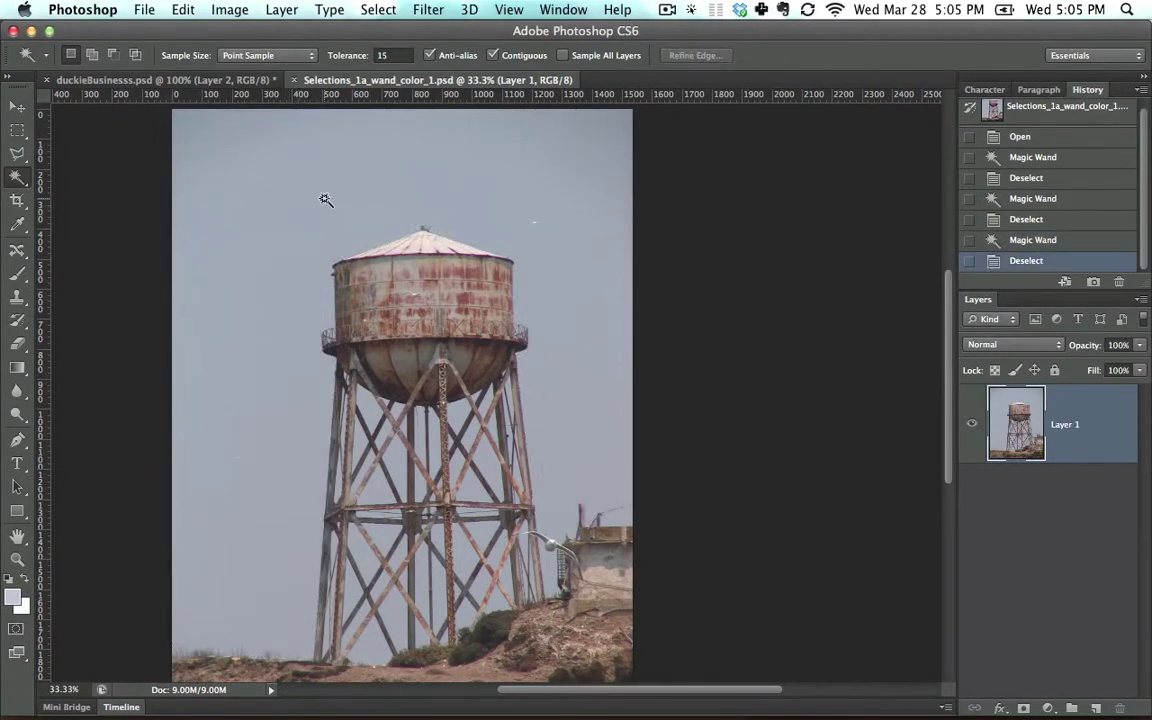
left_click(324, 203)
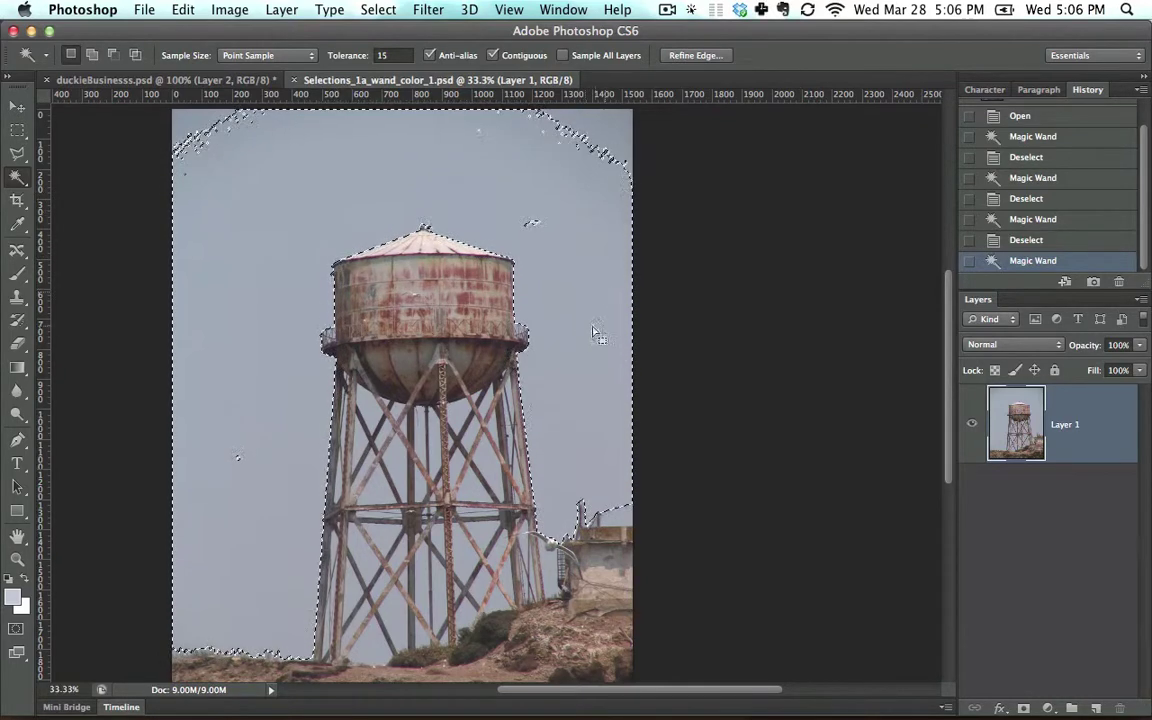
Examine the color variation of the sky's individual pixels at 3200% magnification.
key("super+equal")
key("super+equal")
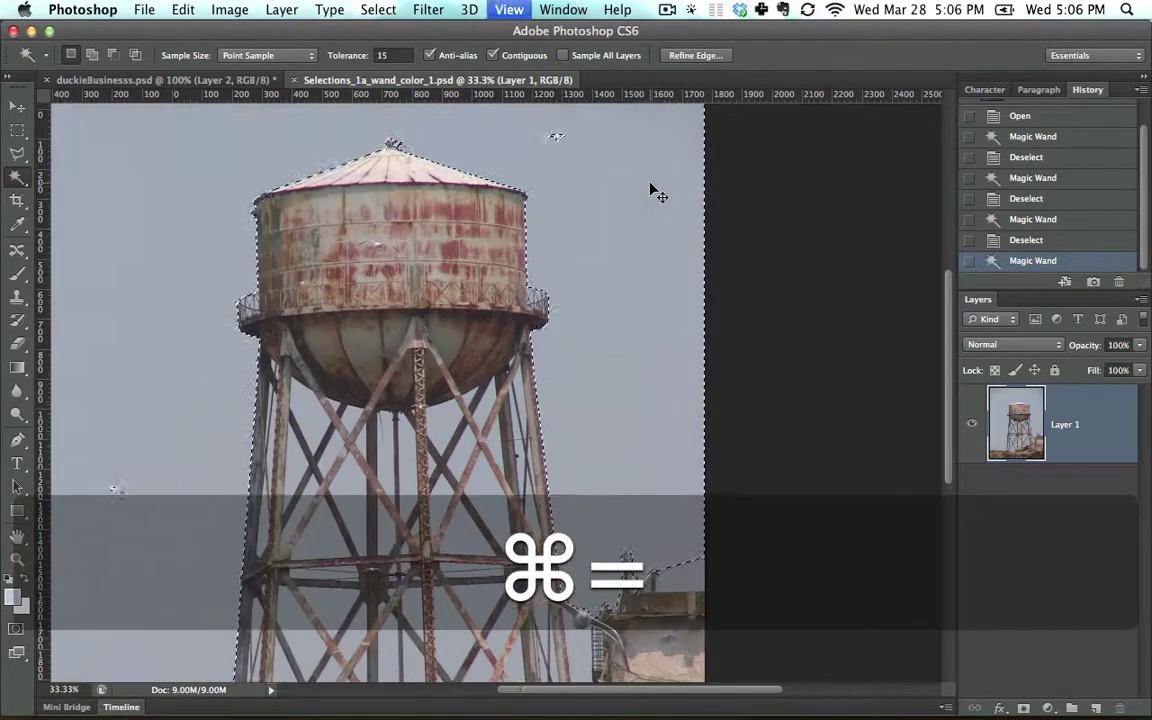
key("super+equal")
key("space")
left_click_drag(794, 453, 437, 368)
key("super+equal")
key("super+equal")
key("space")
key("super+equal")
key("super+equal")
key("super+equal")
key("super+equal")
key("super+equal")
key("super+equal")
key("super+equal")
key("super+equal")
key("super+equal")
key("super+equal")
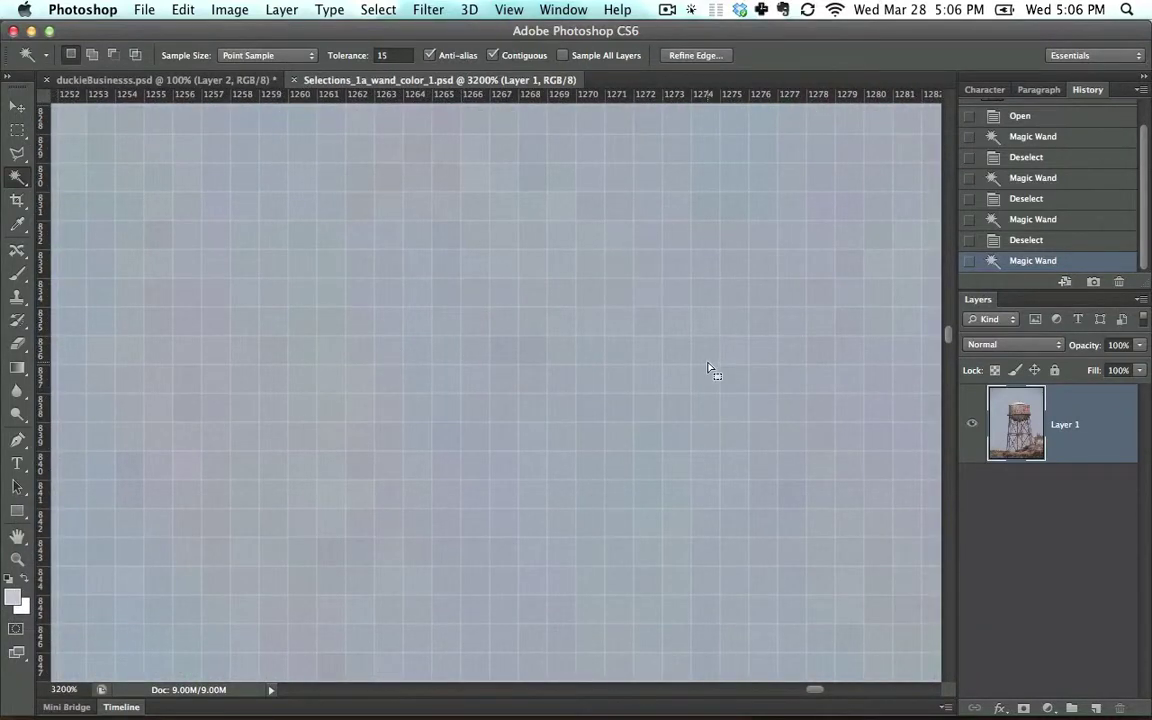
key("super+minus")
key("super+minus")
key("super+minus")
key("super+minus")
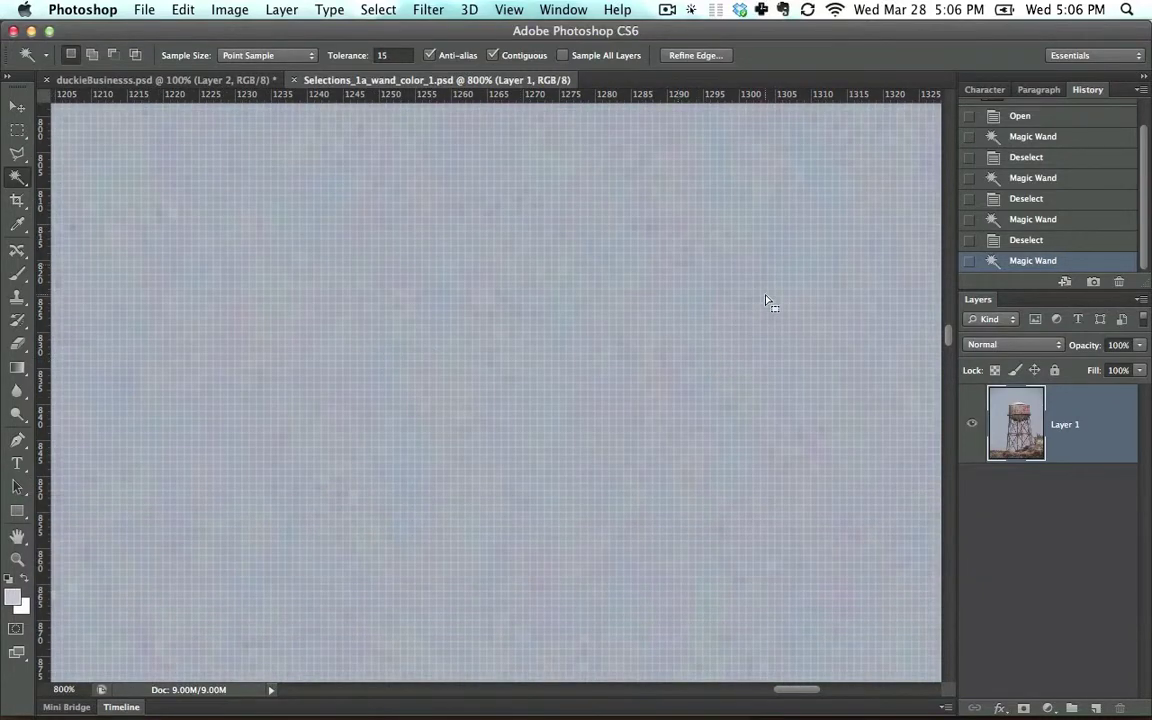
Examine how the selection edge follows the thin structures on the building's roof.
key("space")
left_click_drag(753, 404, 676, 352)
key("super+minus")
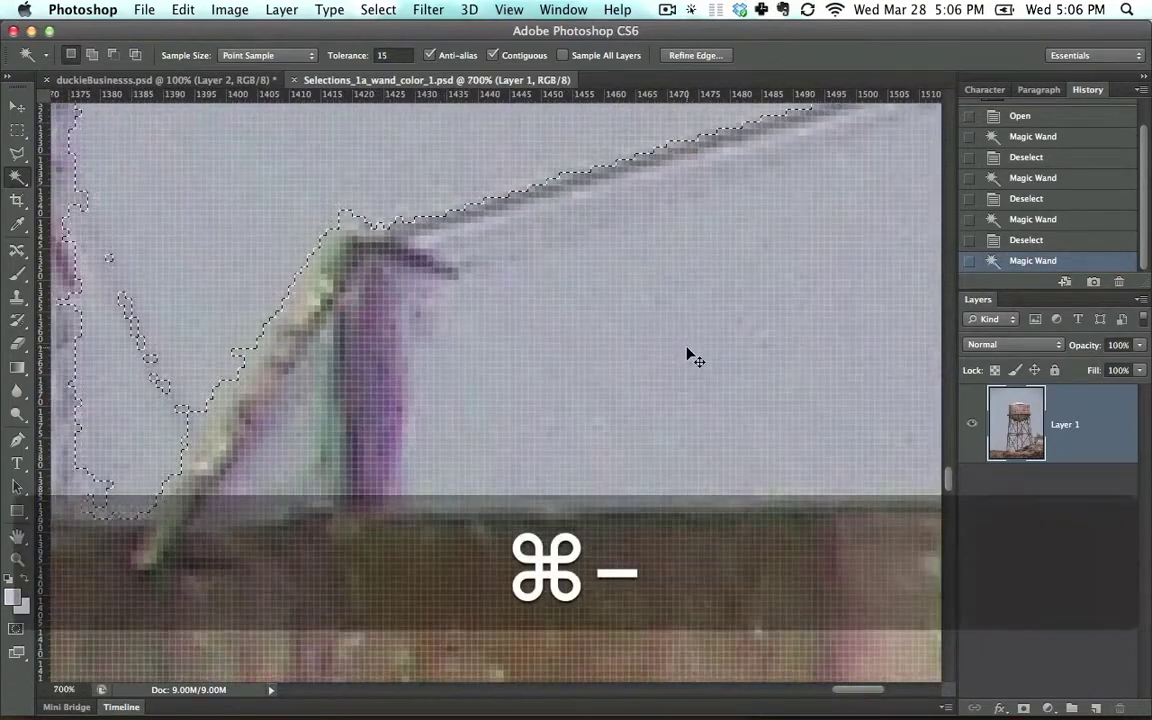
key("super+minus")
key("super+minus")
key("super+minus")
key("super+minus")
key("super+minus")
key("super+minus")
key("super+minus")
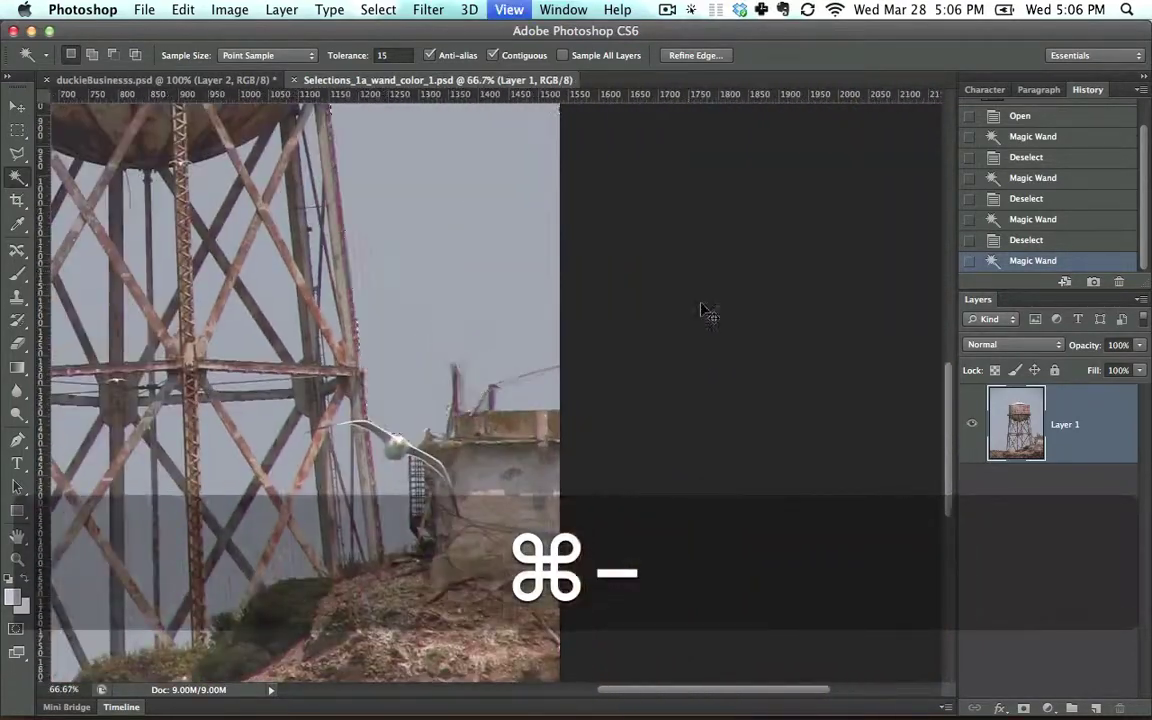
Examine the selection edge in the sky's upper-right corner and clear the selection.
left_click_drag(703, 312, 586, 406)
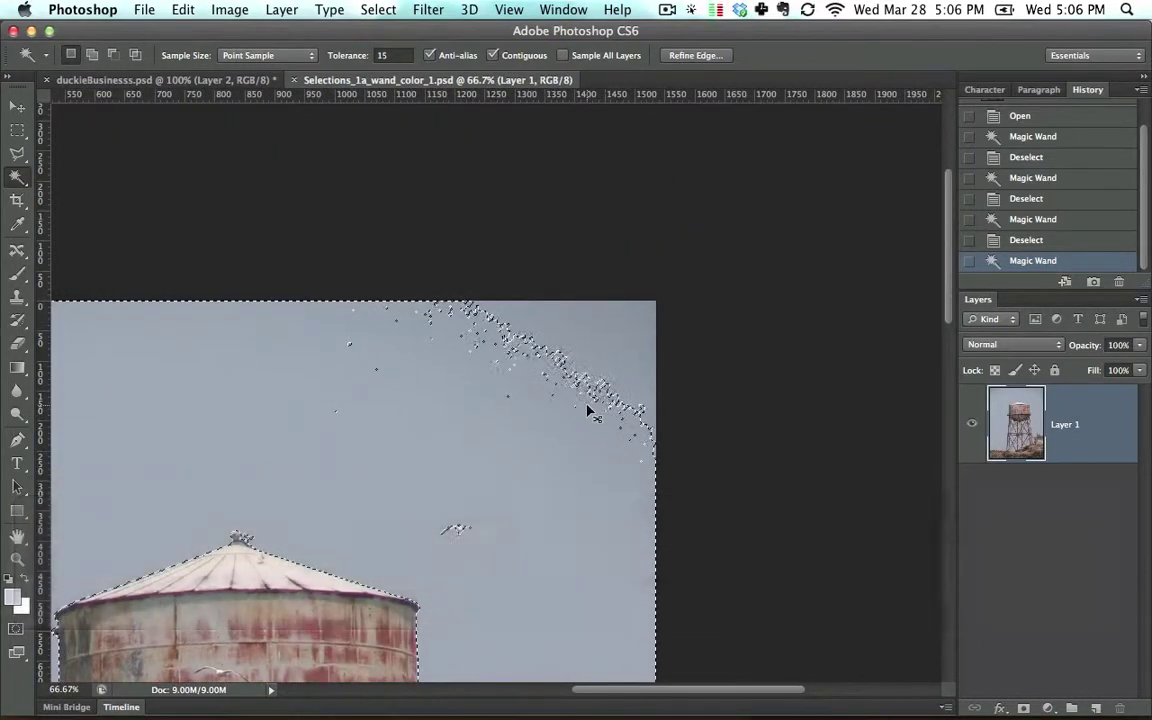
key("super+equal")
key("super+equal")
key("super+equal")
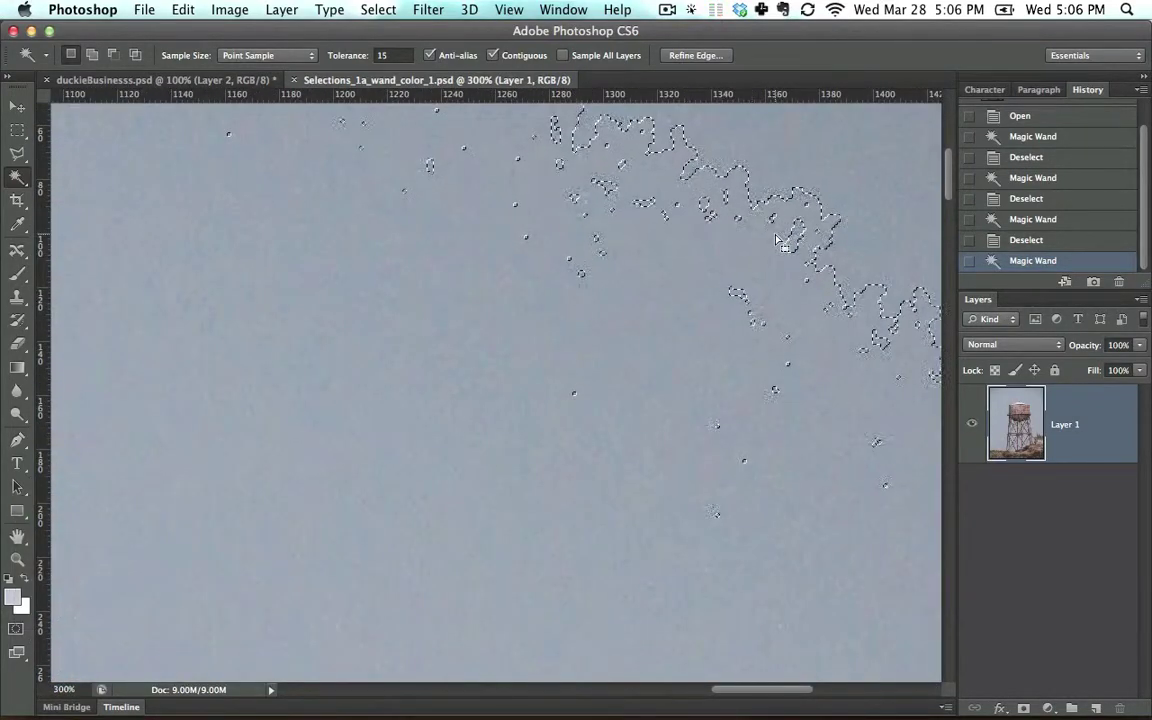
key("super+minus")
key("super+d")
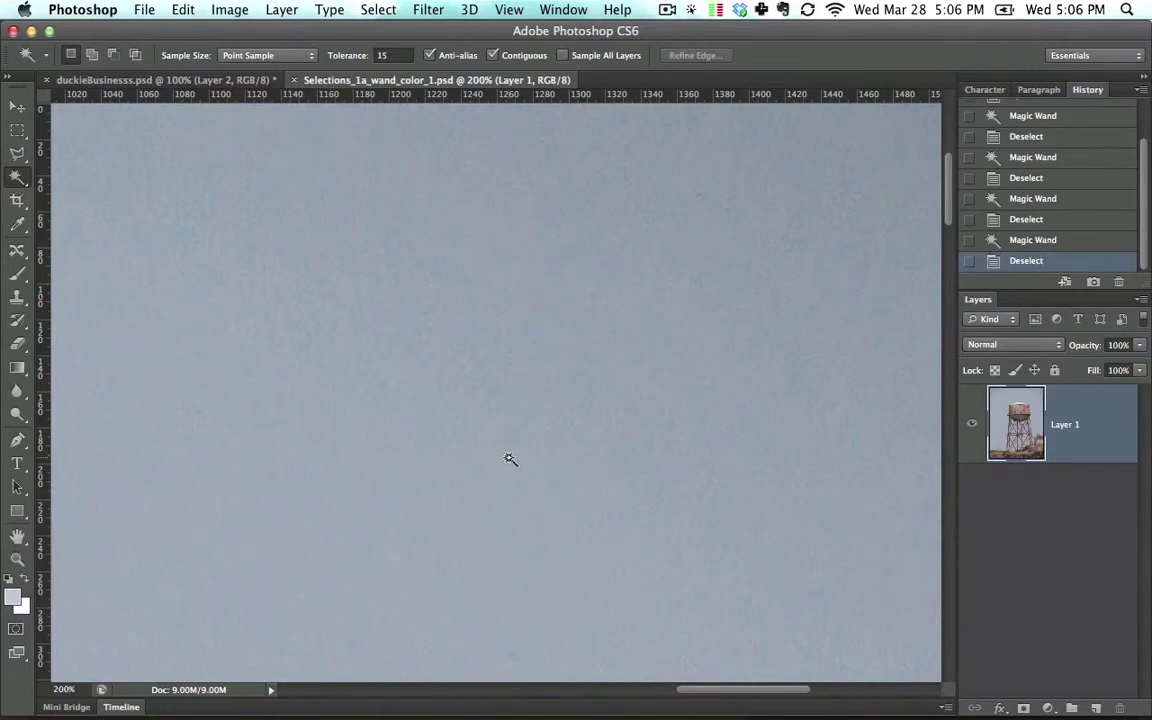
Examine the pixel colors near the sky's upper-right corner at 3200% and return to the whole image.
key("super+equal")
key("super+equal")
key("super+equal")
key("super+equal")
key("super+equal")
key("super+equal")
key("super+equal")
key("super+equal")
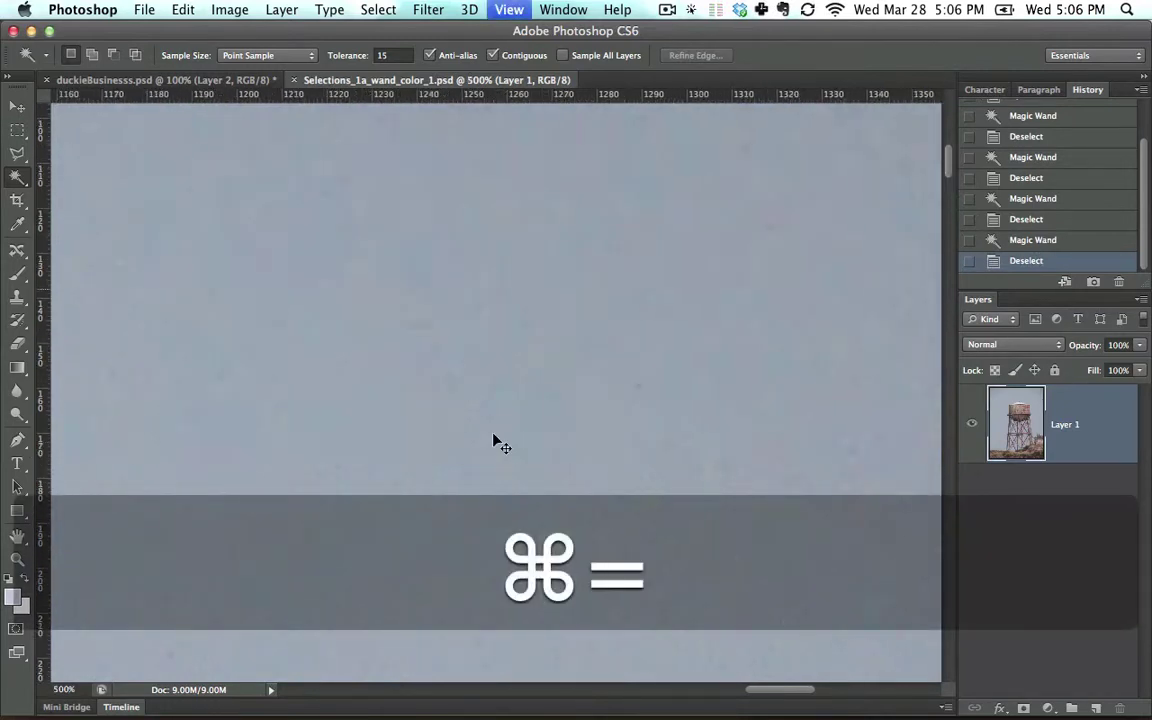
key("super+equal")
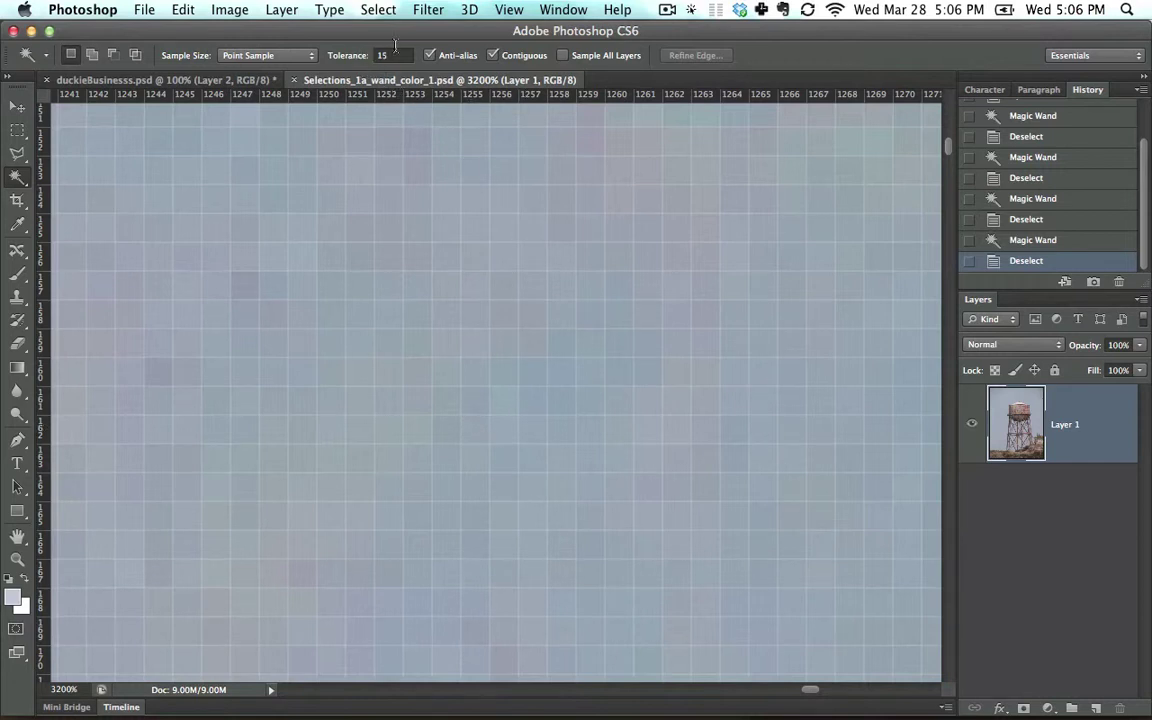
key("super+0")
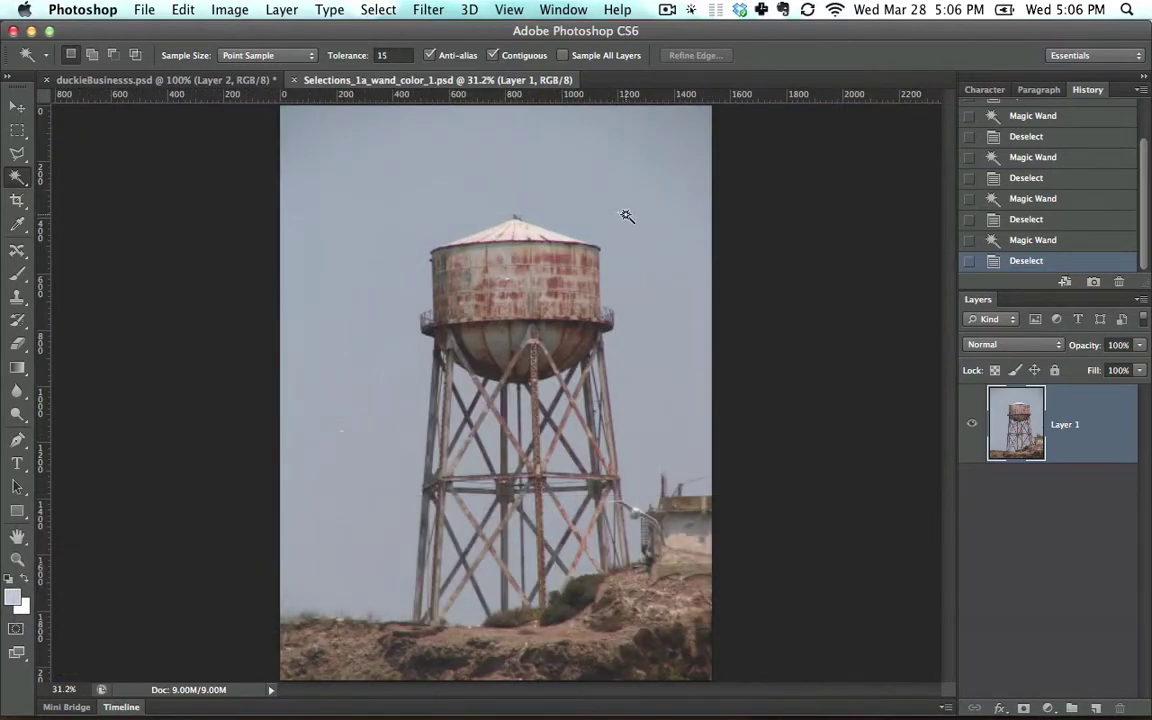
Select the sky with the Magic Wand at its current tolerance, clear the selection, and select the sky again at tolerance 32.
left_click(613, 197)
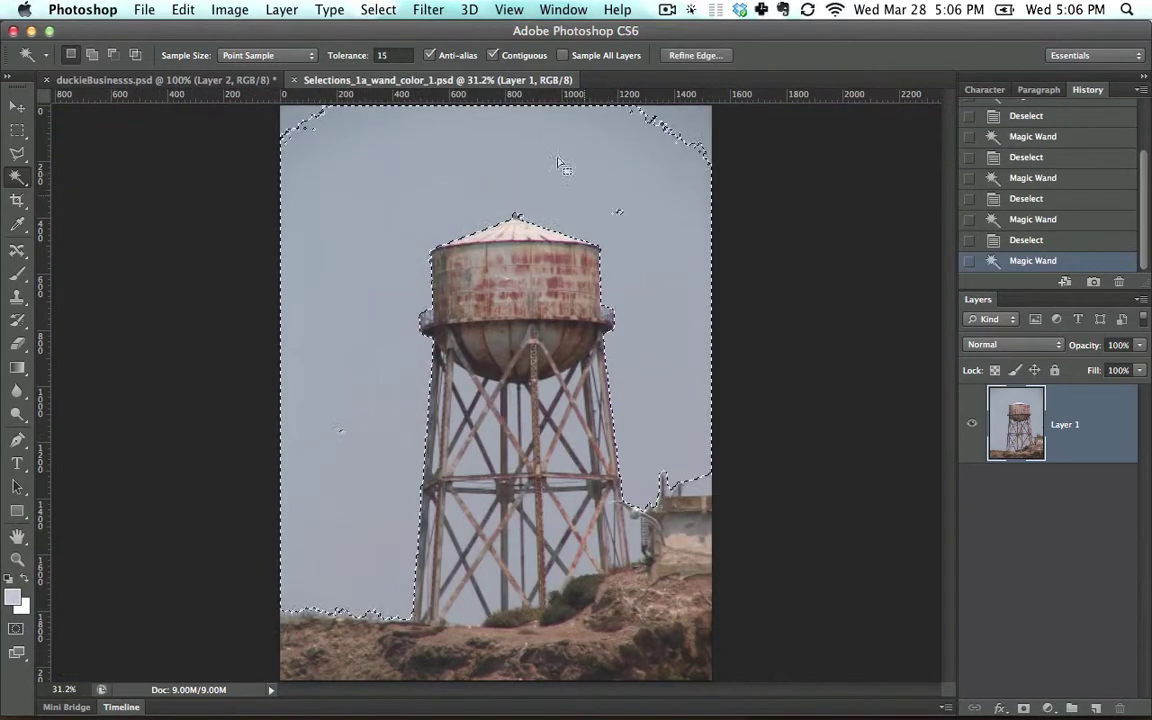
left_click(342, 58)
type("32")
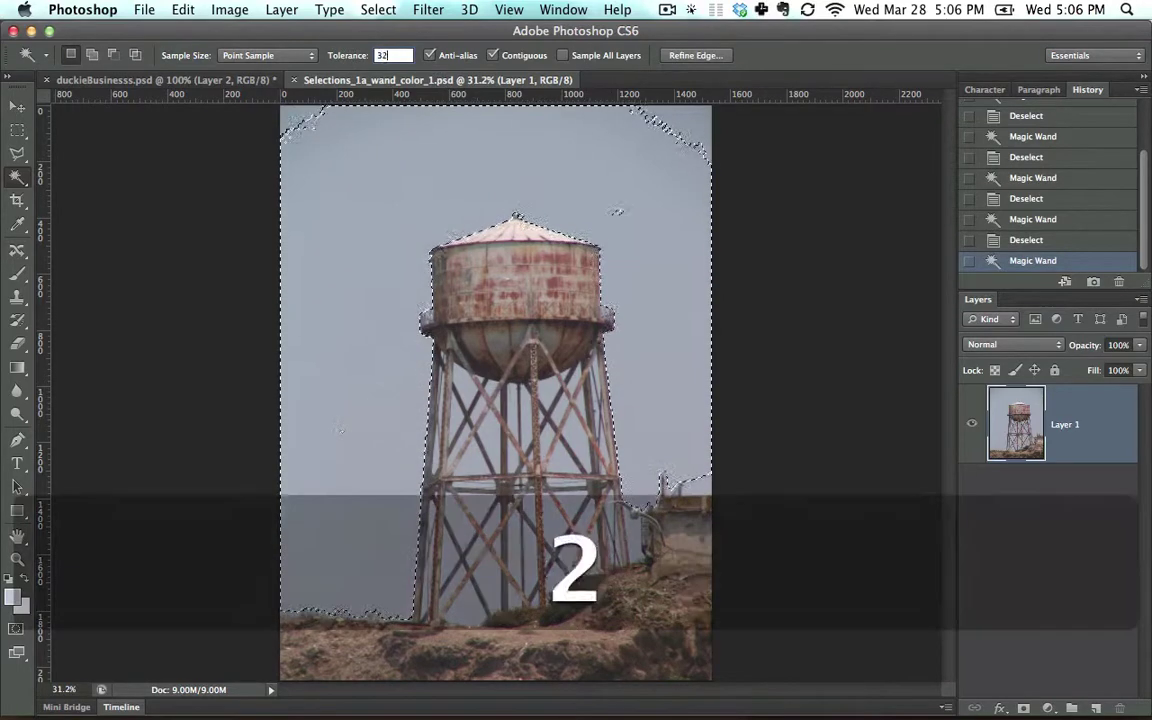
key("Return")
key("super+d")
left_click(625, 218)
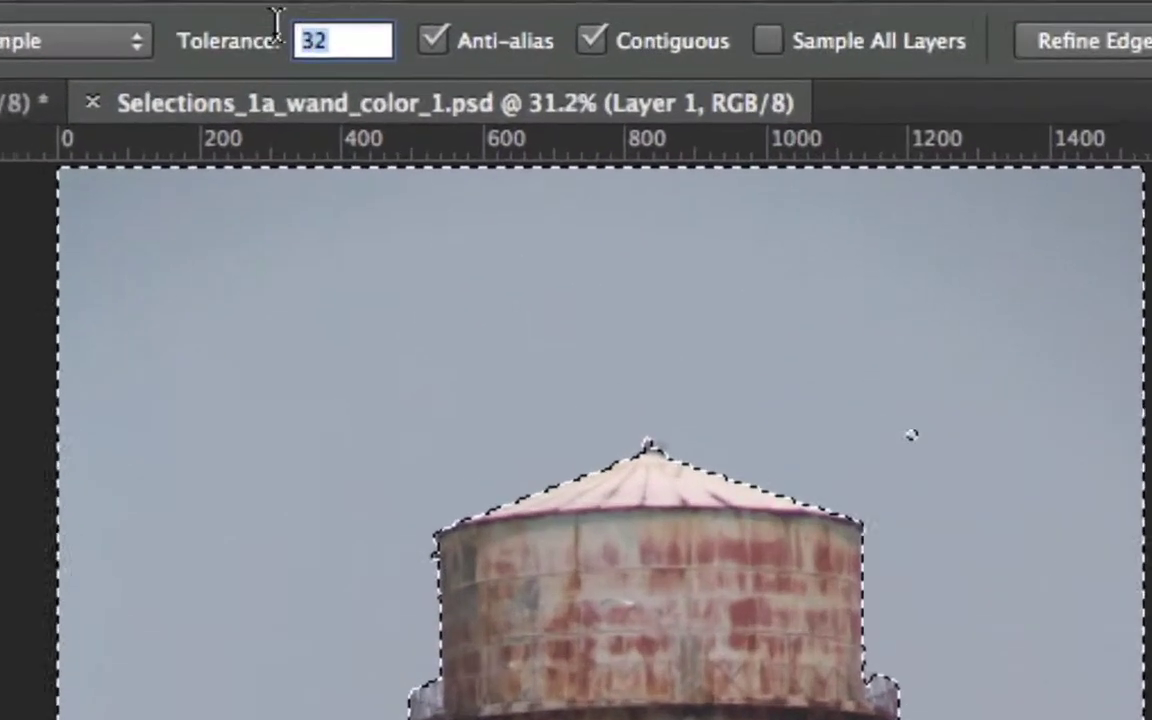
Try Magic Wand tolerances of 60 and 100 for selecting the sky around the tower.
type("60")
key("Return")
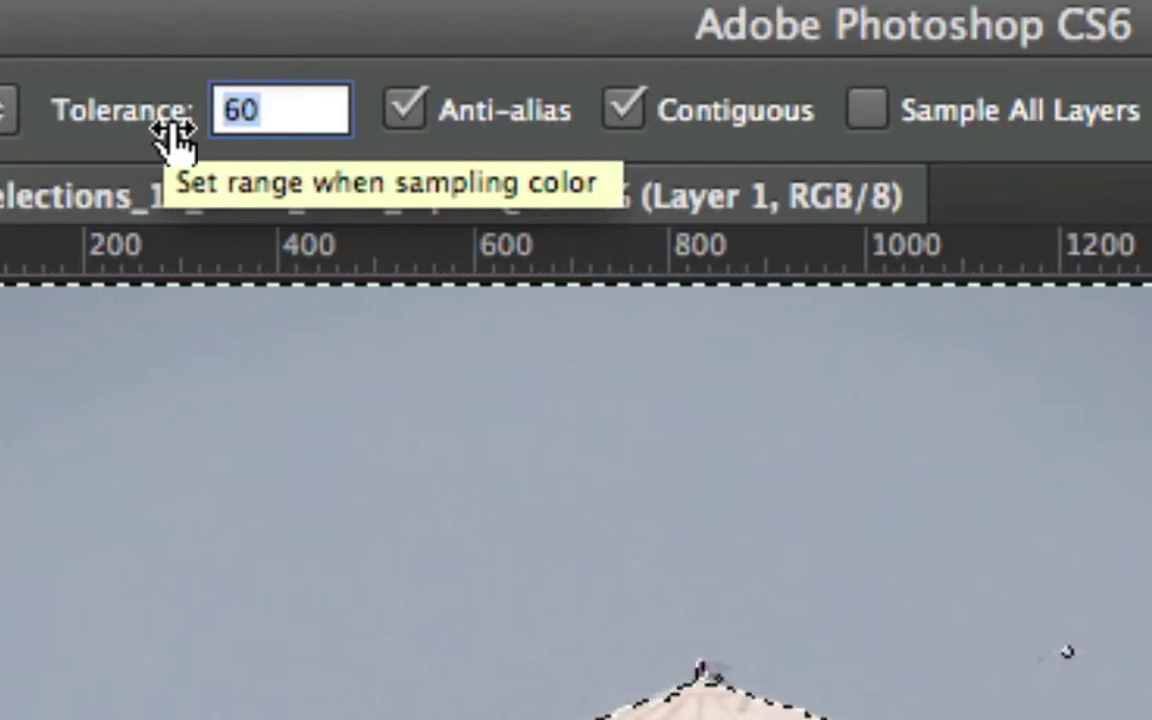
type("100")
key("Return")
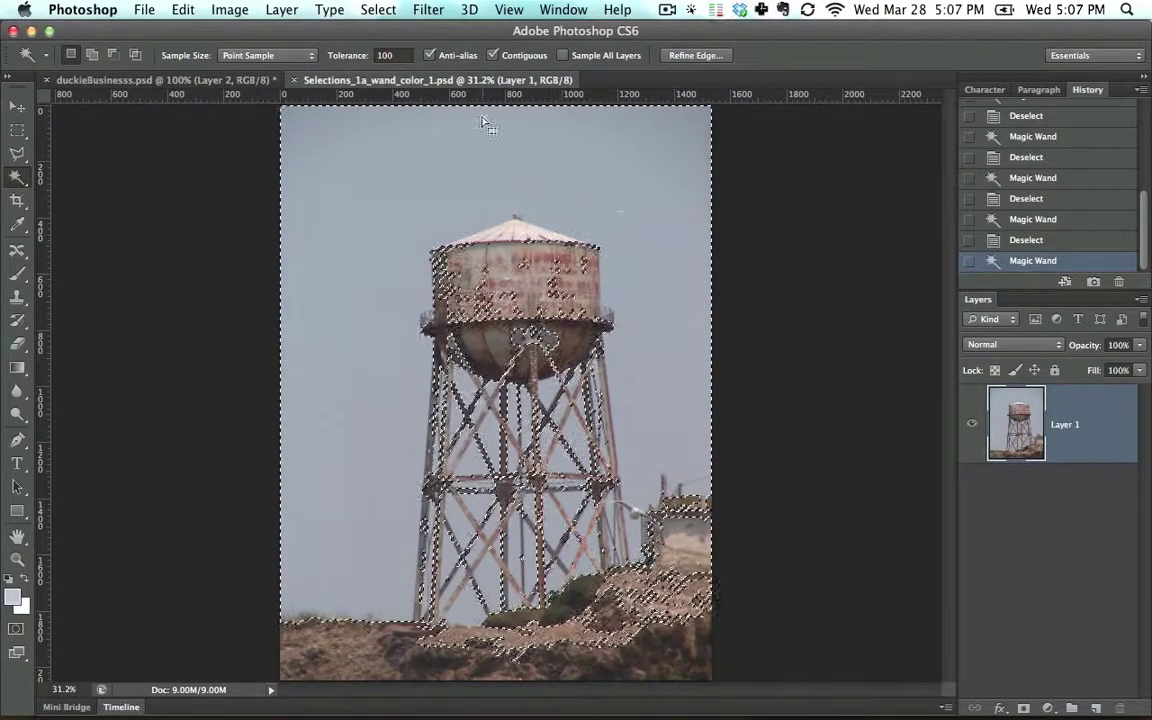
Set the Magic Wand tolerance to 70, clear the selection, and reselect the sky above the tower.
left_click(350, 57)
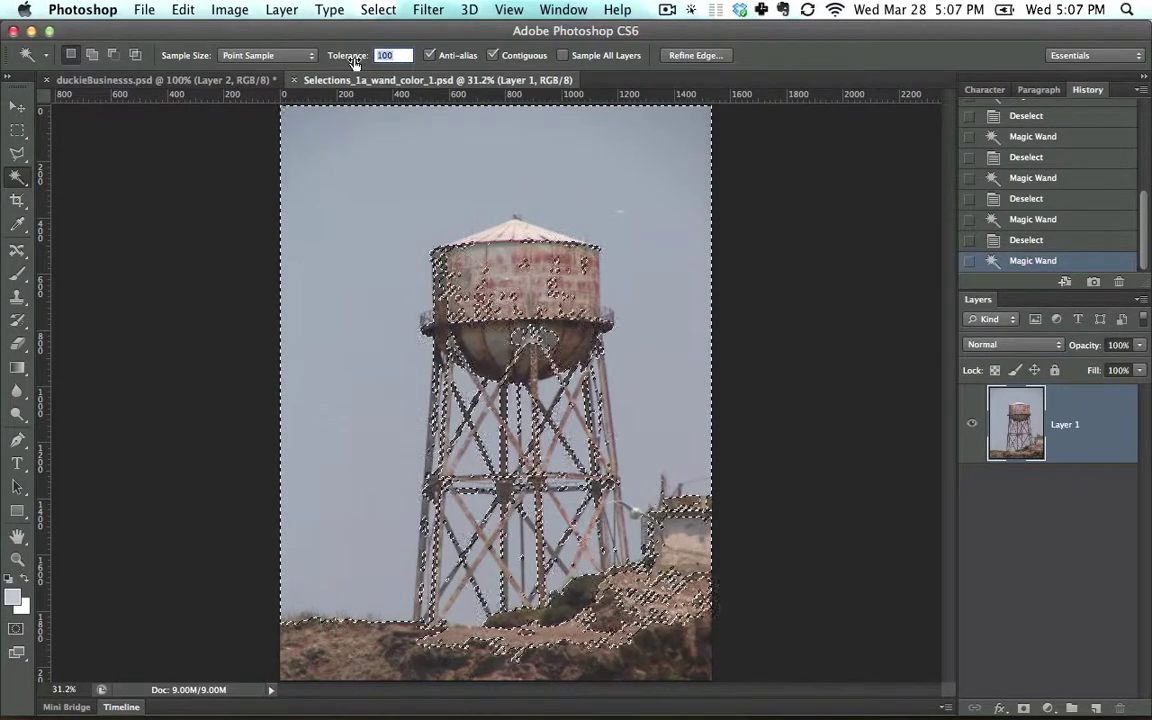
type("70")
key("Return")
key("super+d")
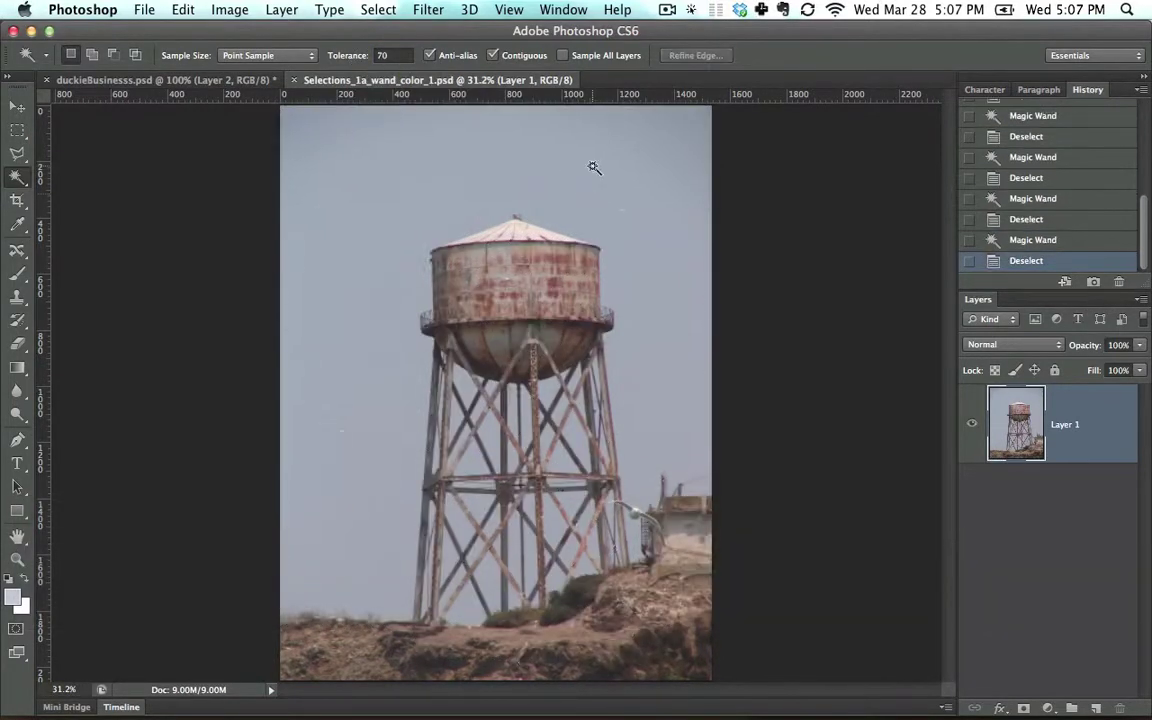
left_click(596, 172)
Lower the Magic Wand tolerance to 55, clear the selection, and reselect the sky beside the tank.
key("Return")
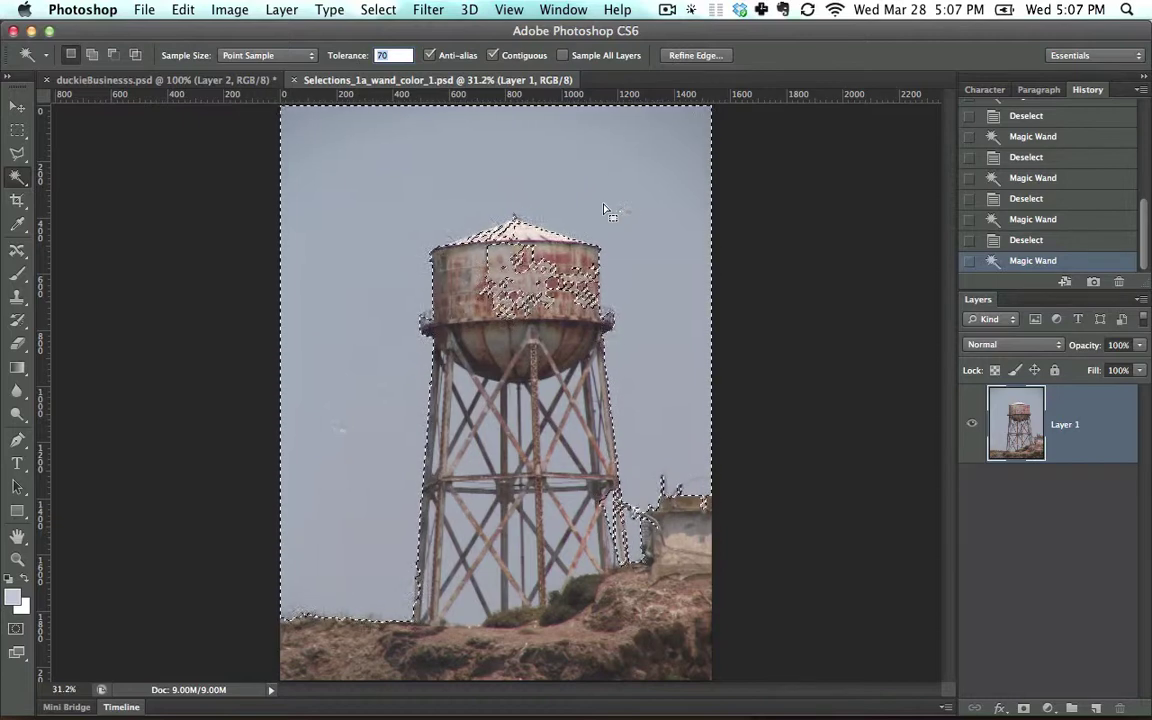
type("55")
key("Return")
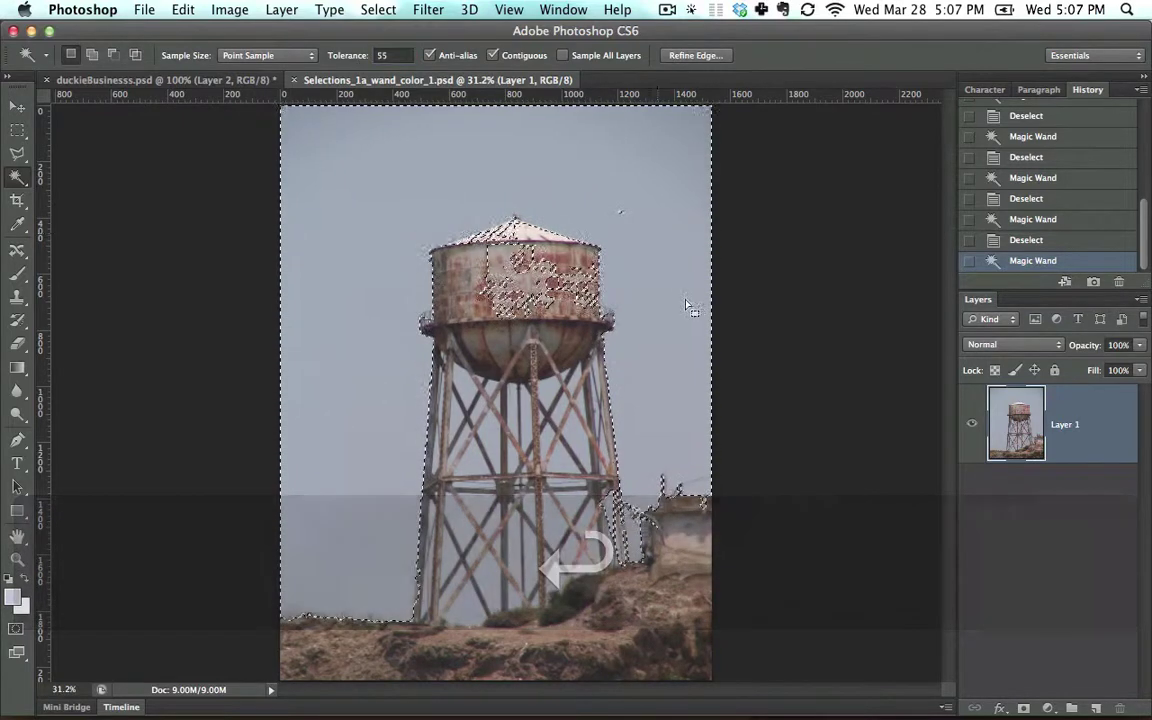
key("super+d")
left_click(654, 282)
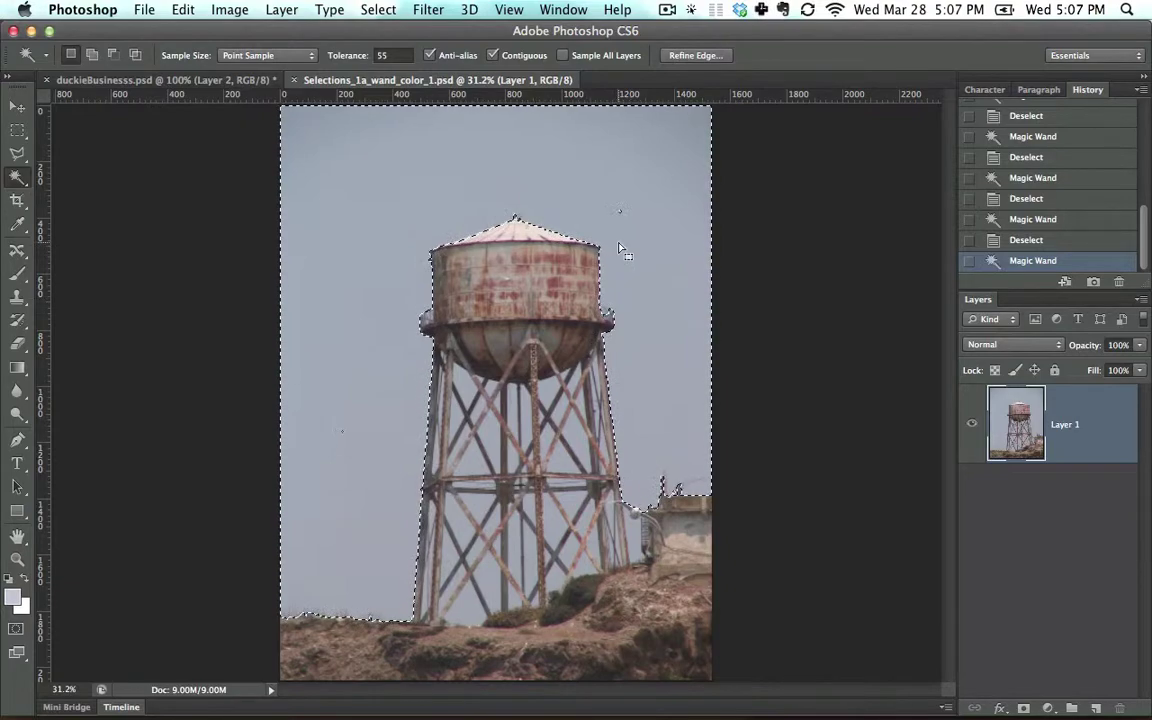
Examine at 300% how the selection edge follows the tank's roof corner and side wall.
key("super+equal")
key("super+equal")
key("super+equal")
key("super+equal")
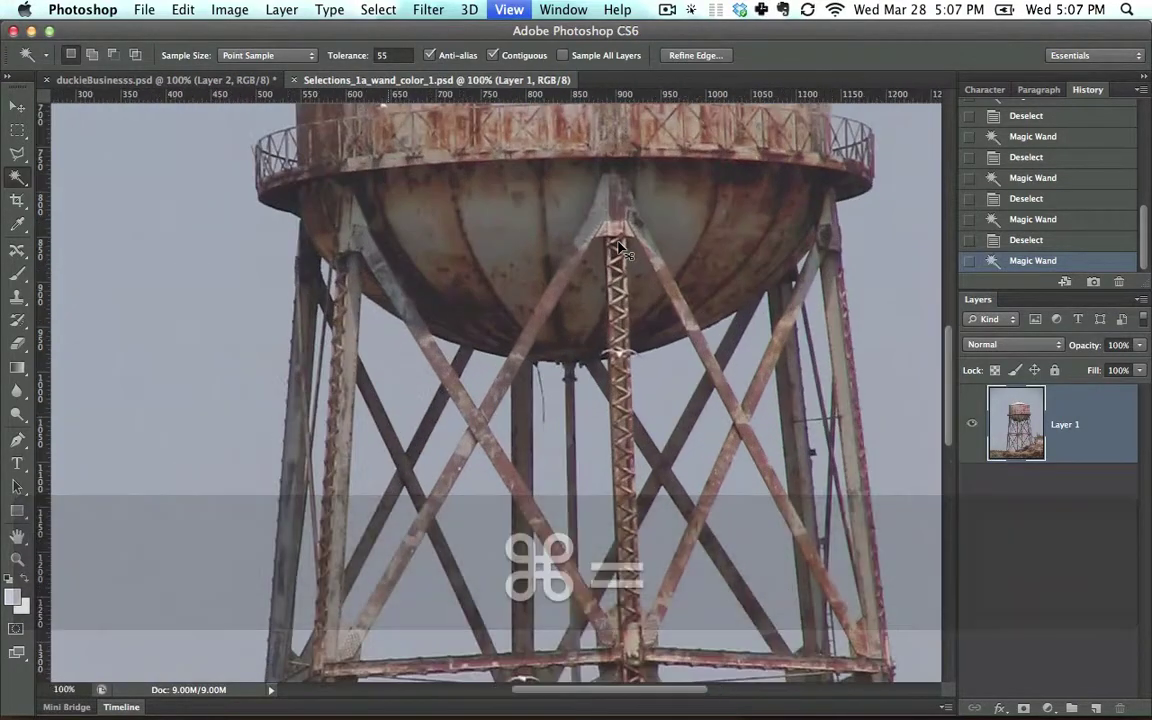
key("space")
left_click_drag(620, 248, 650, 428)
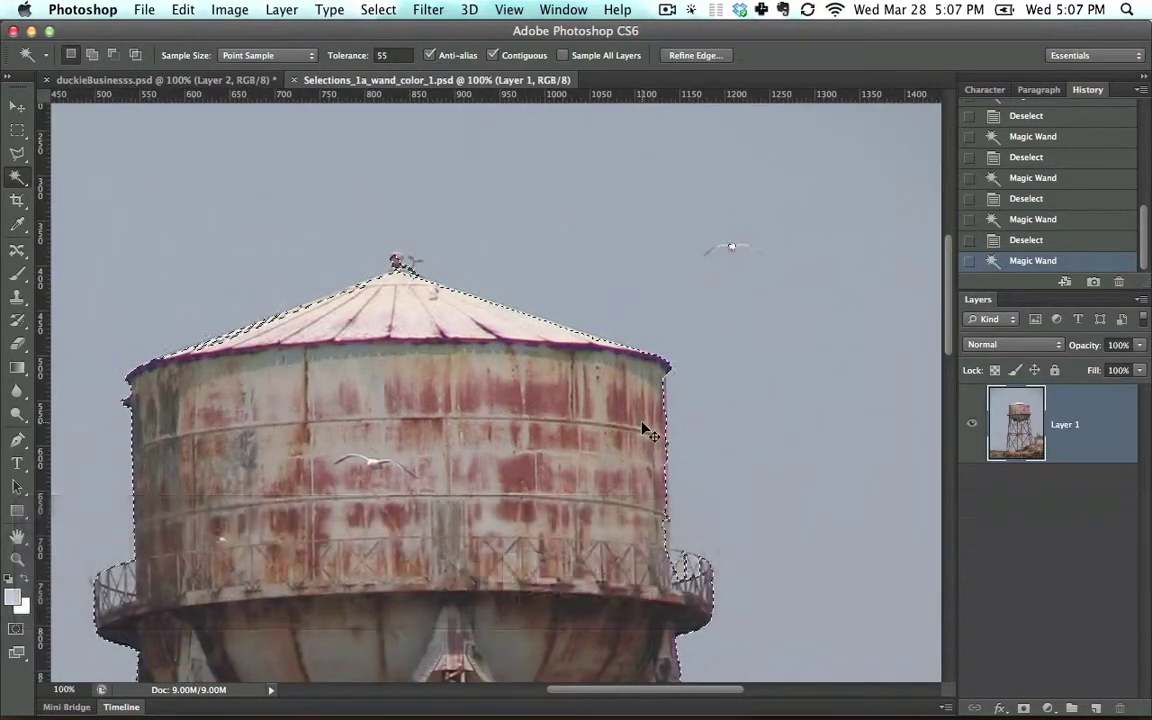
key("super+equal")
key("super+equal")
key("space")
left_click_drag(699, 329, 418, 362)
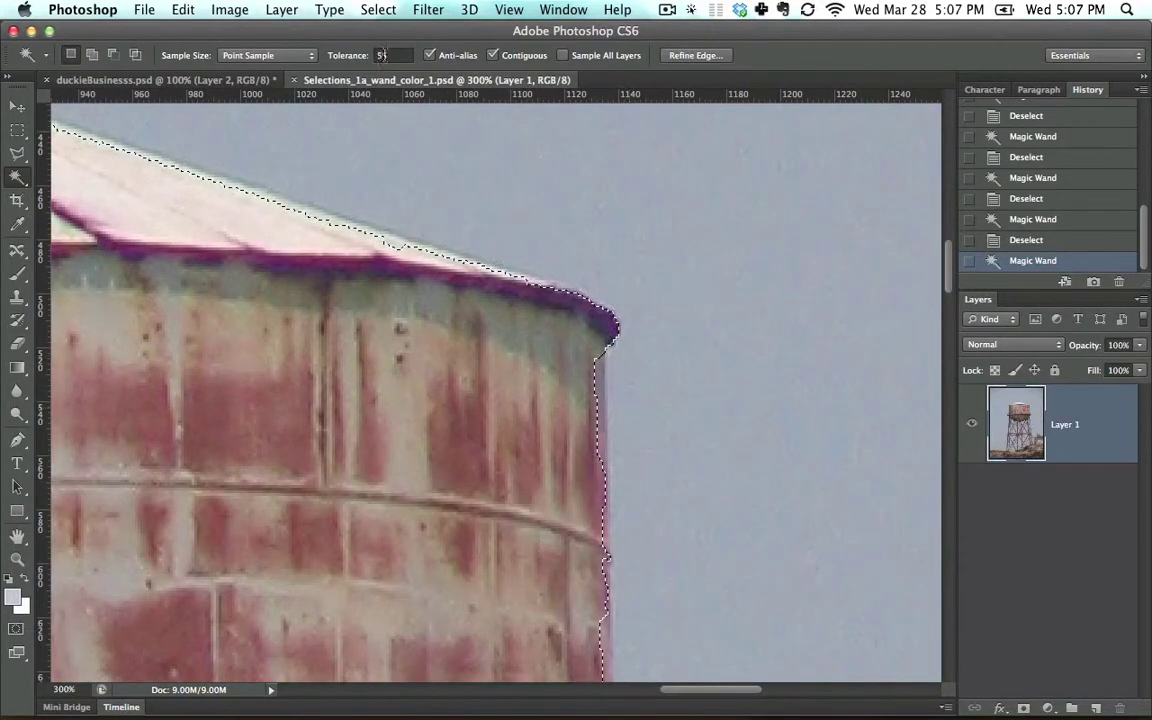
Set the Magic Wand tolerance to 32, clear the selection, and reselect the sky over the whole image.
type("32")
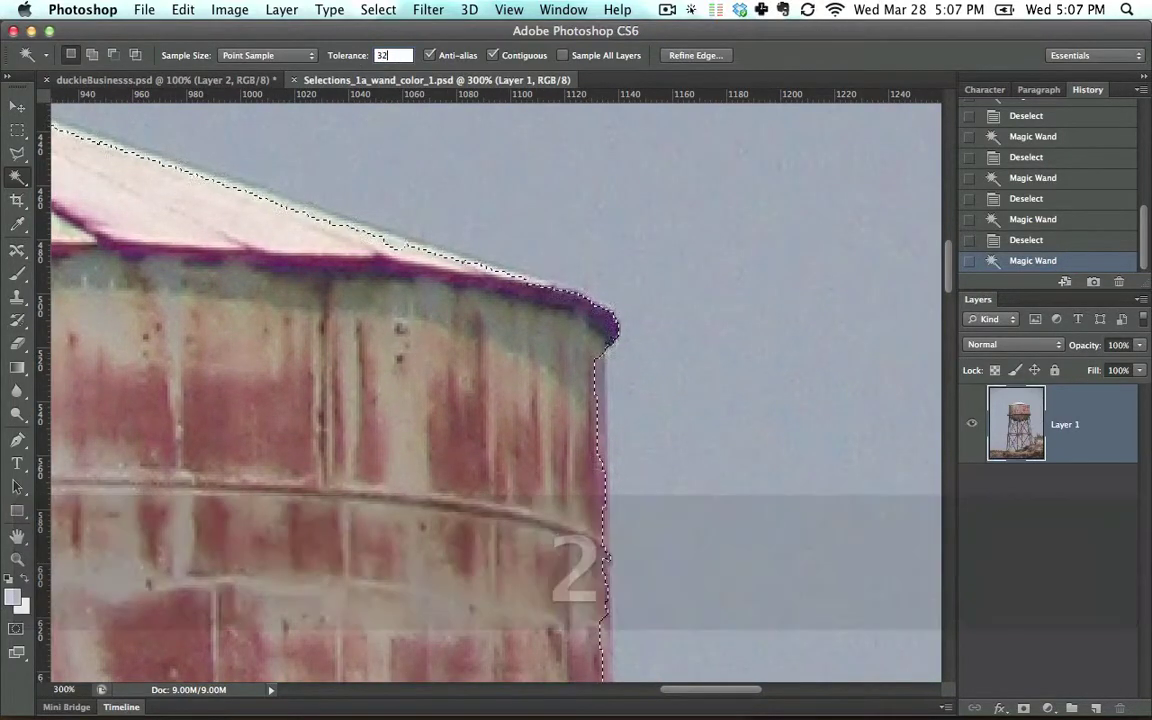
key("Return")
key("super+0")
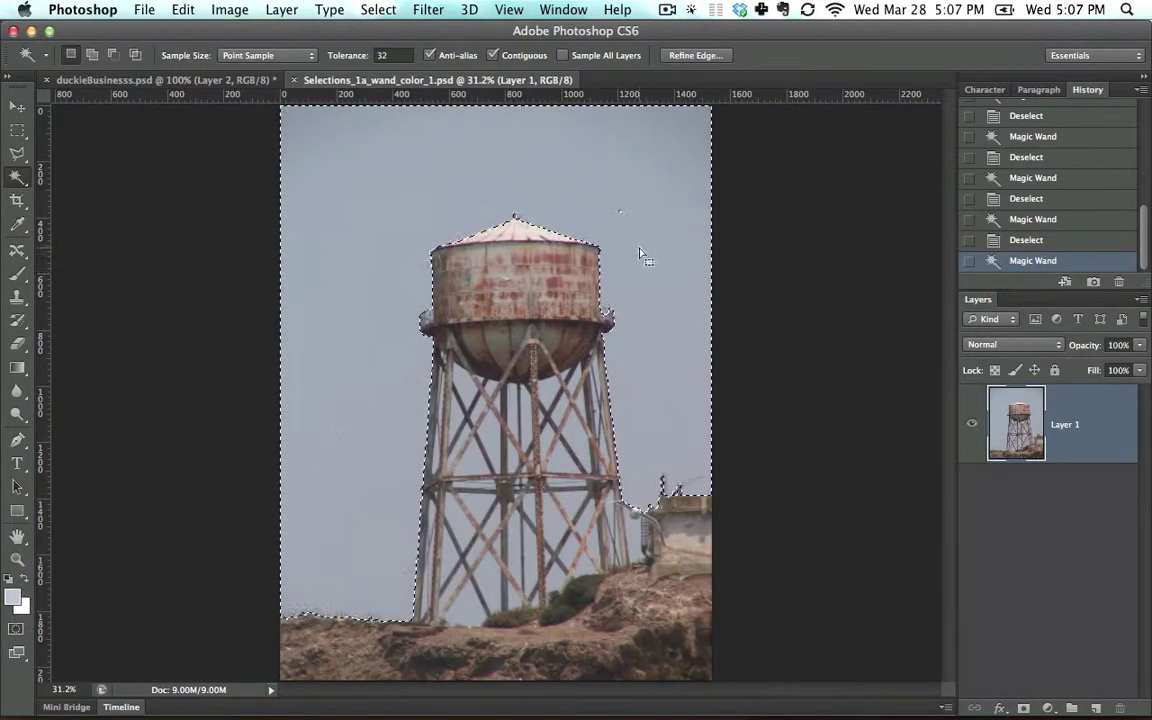
key("super+d")
left_click(368, 158)
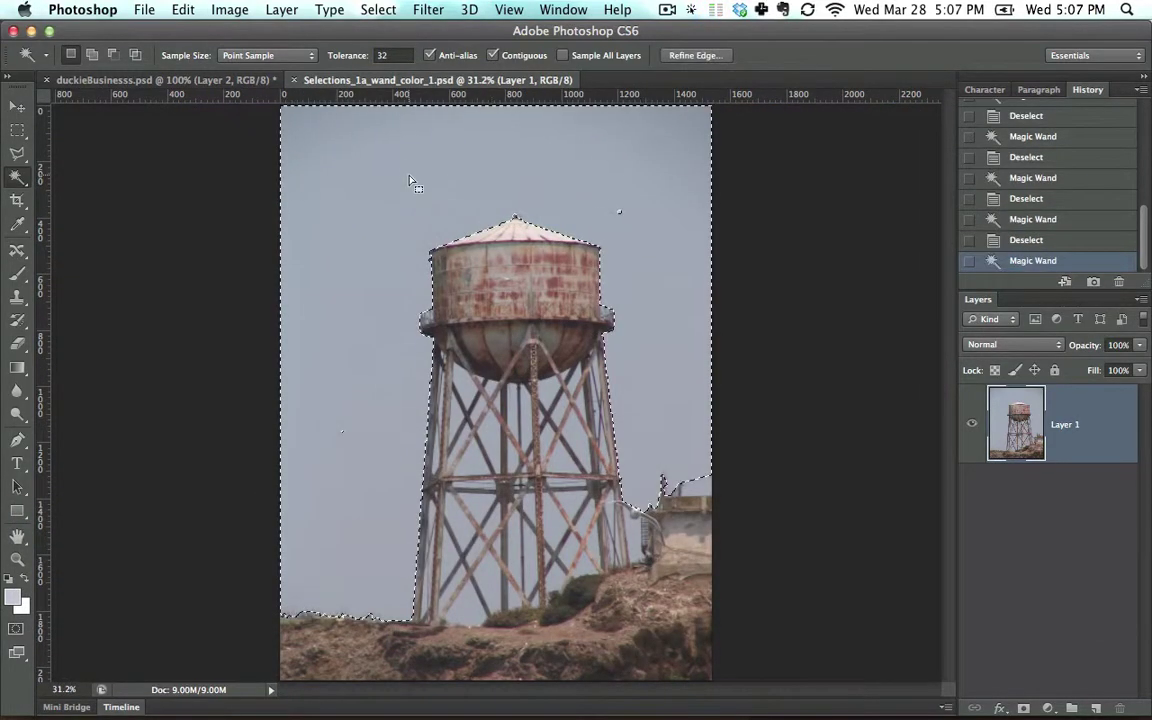
Examine at 100% the selection edge around the tank and the sky gaps between the tower's legs.
key("super+equal")
key("super+equal")
key("super+equal")
key("super+equal")
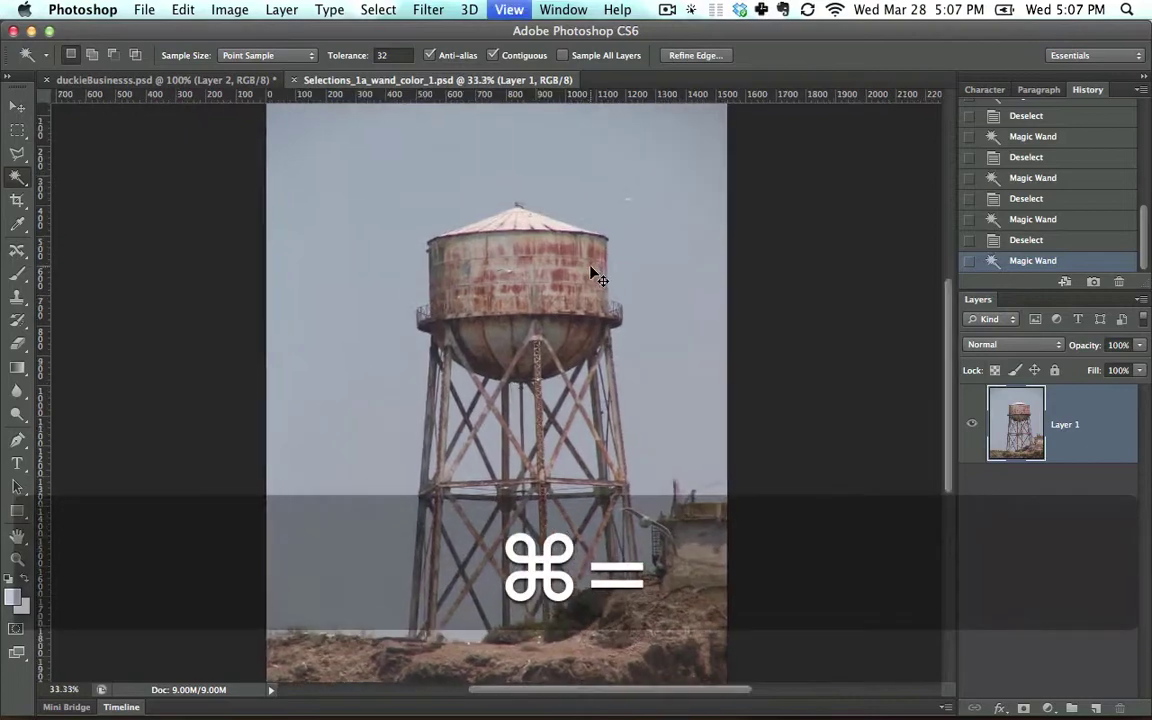
left_click_drag(582, 301, 566, 368)
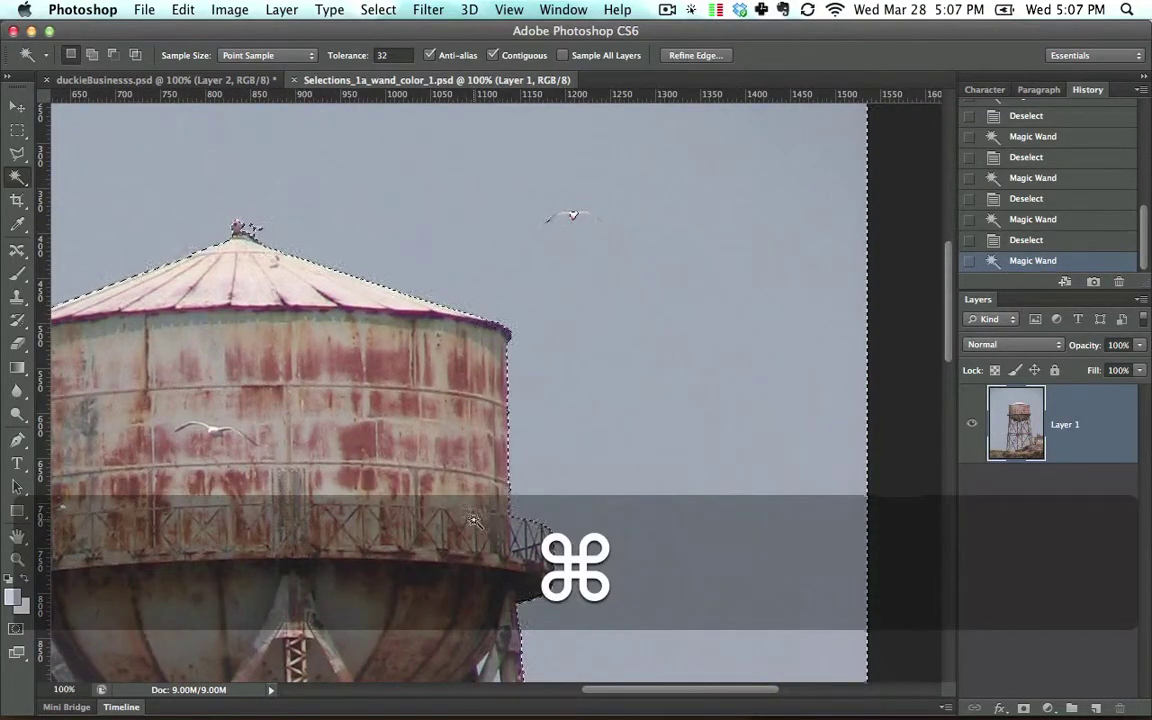
left_click_drag(478, 527, 548, 80)
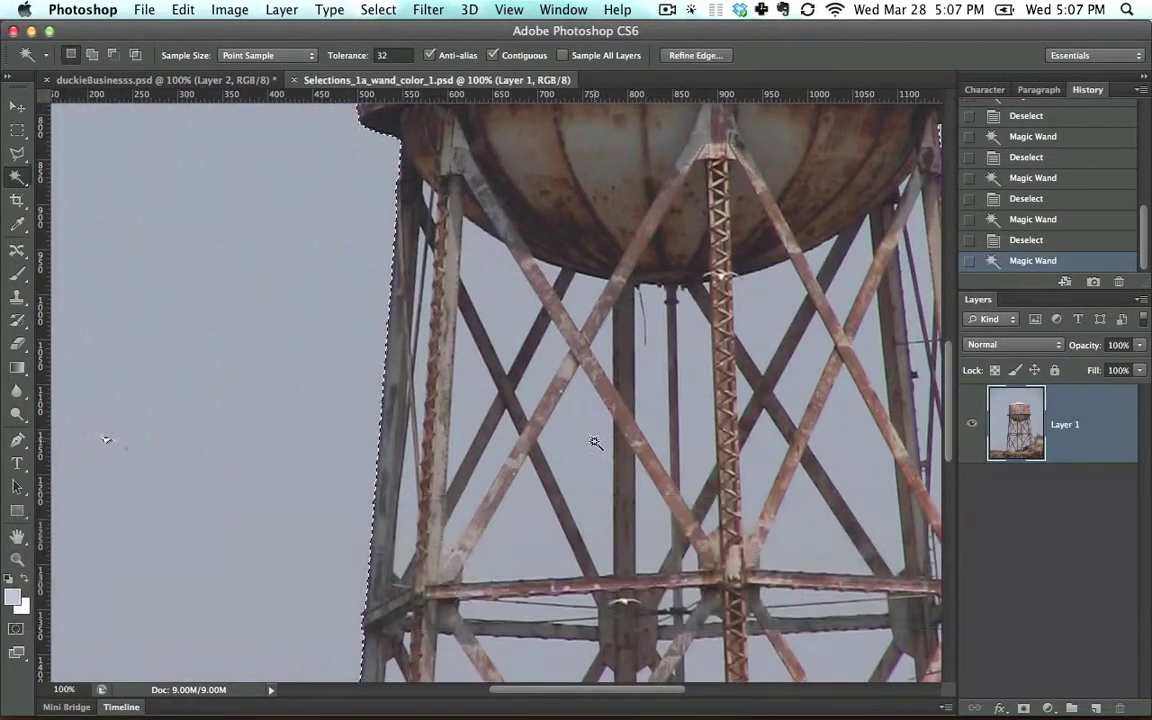
Turn off Contiguous, reselect the sky throughout the image, and check the selection between the legs and around the tank.
key("super+0")
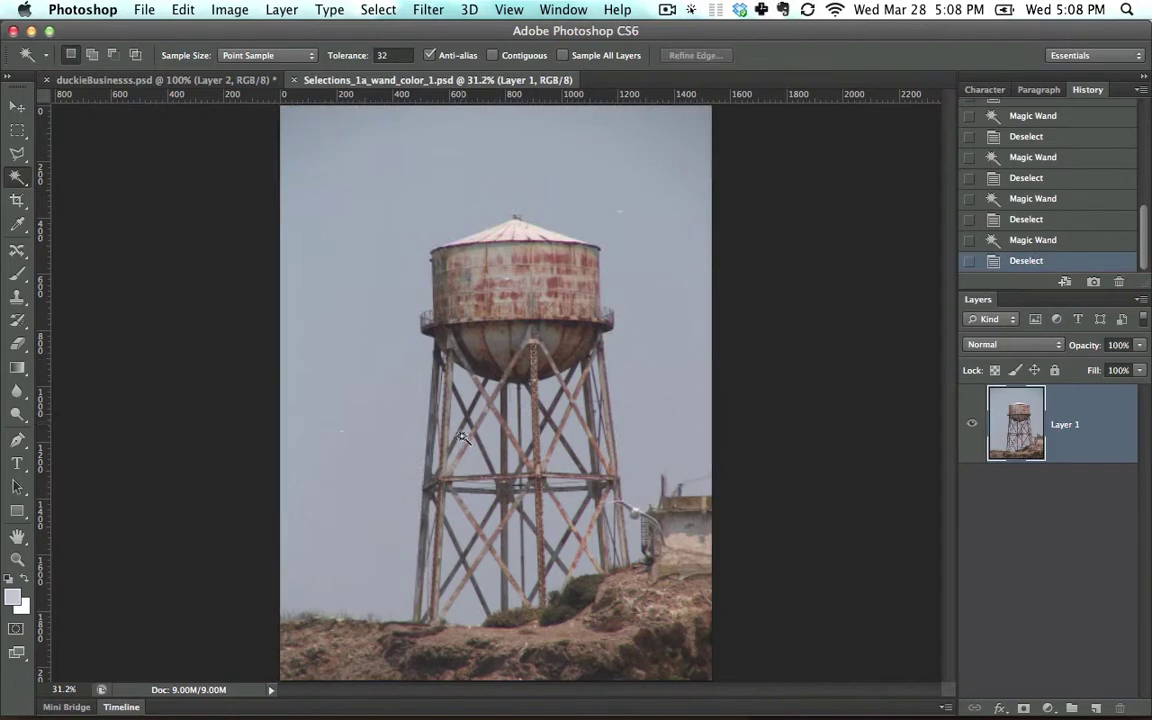
left_click(361, 223)
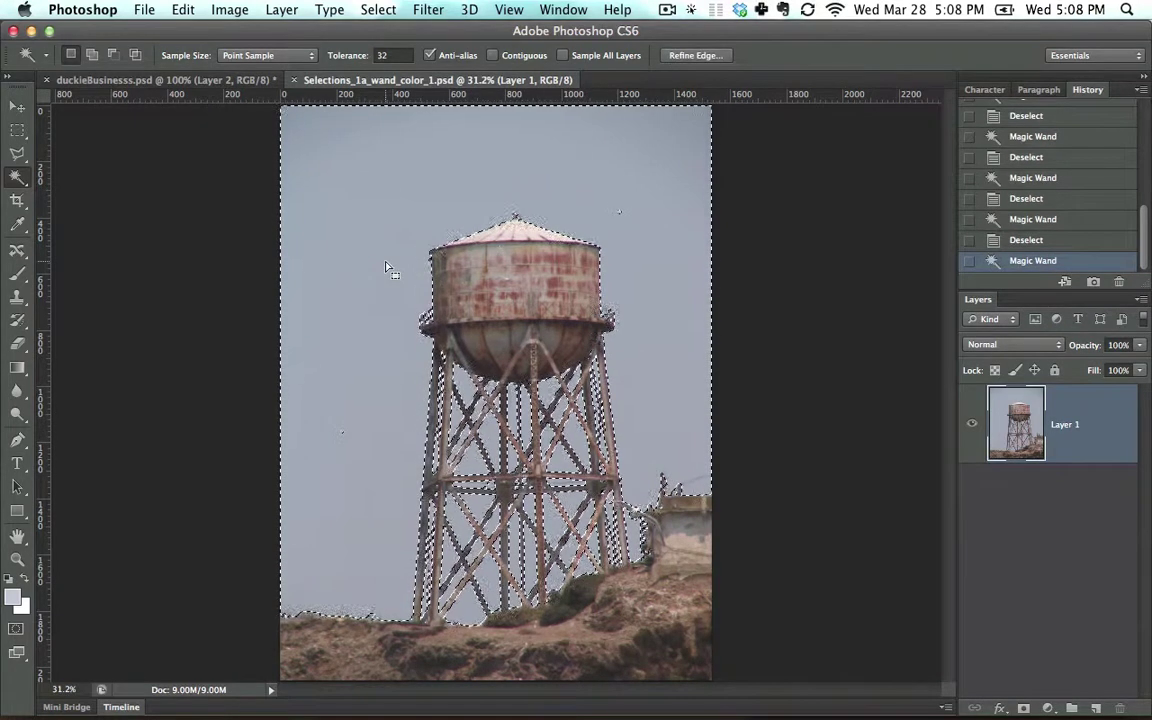
key("super+equal")
key("super+equal")
key("super+equal")
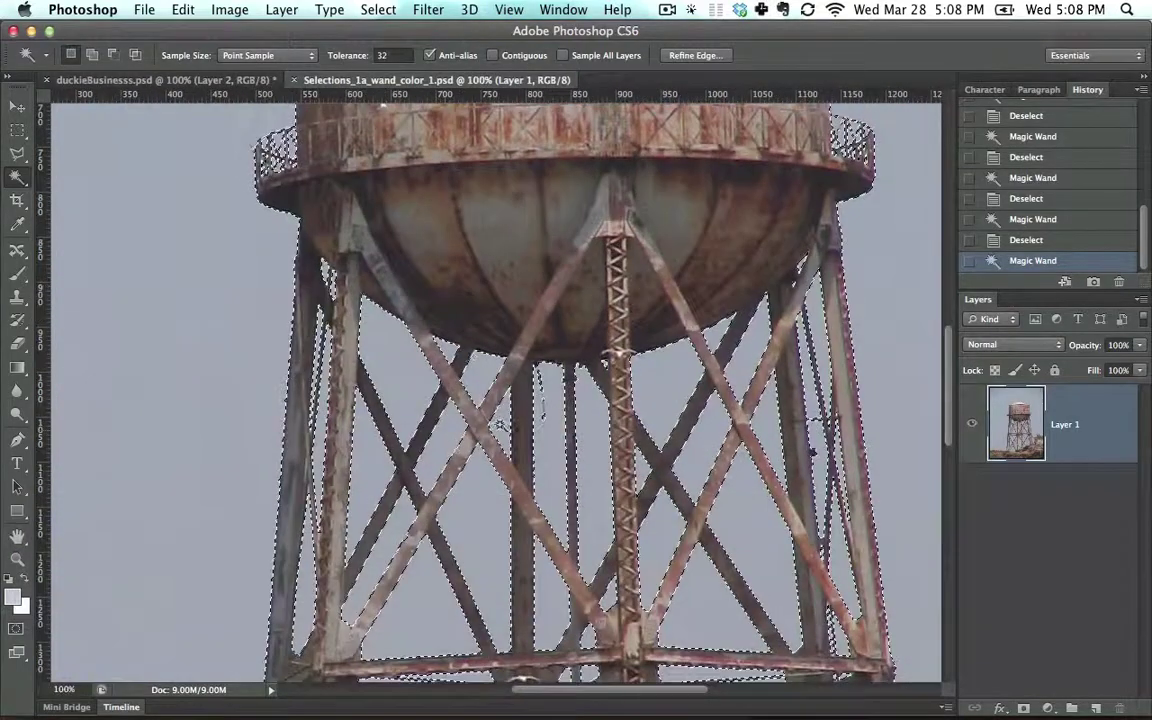
left_click_drag(432, 513, 400, 383)
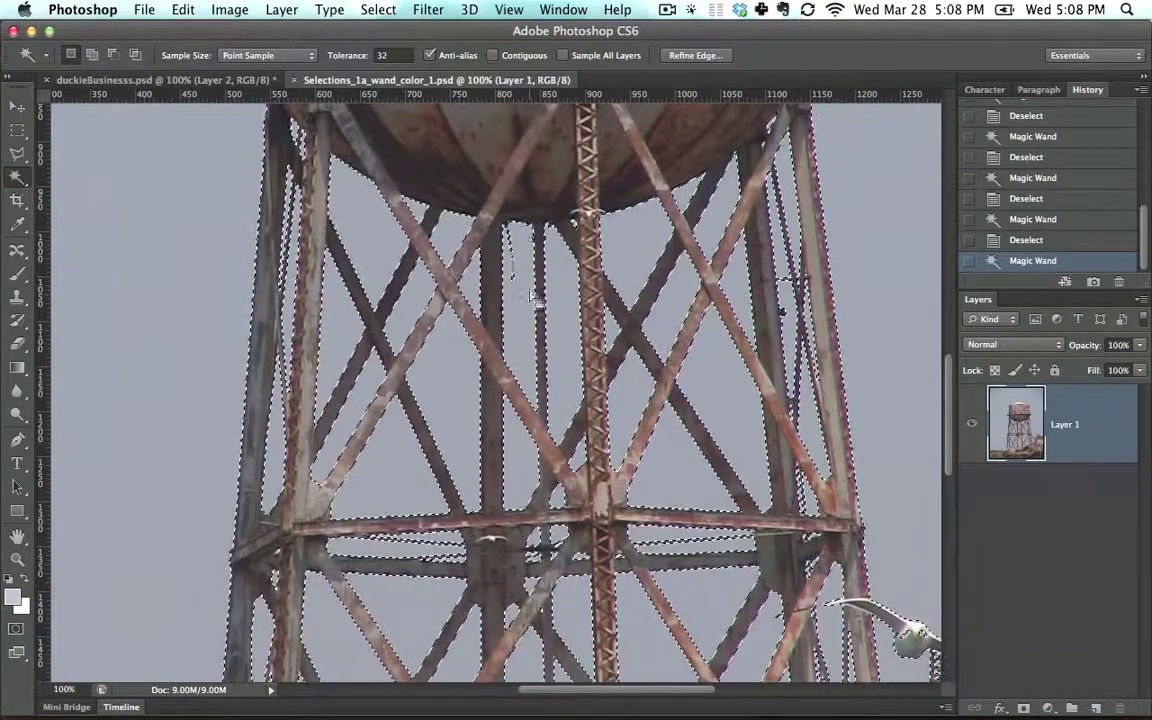
left_click_drag(482, 110, 377, 512)
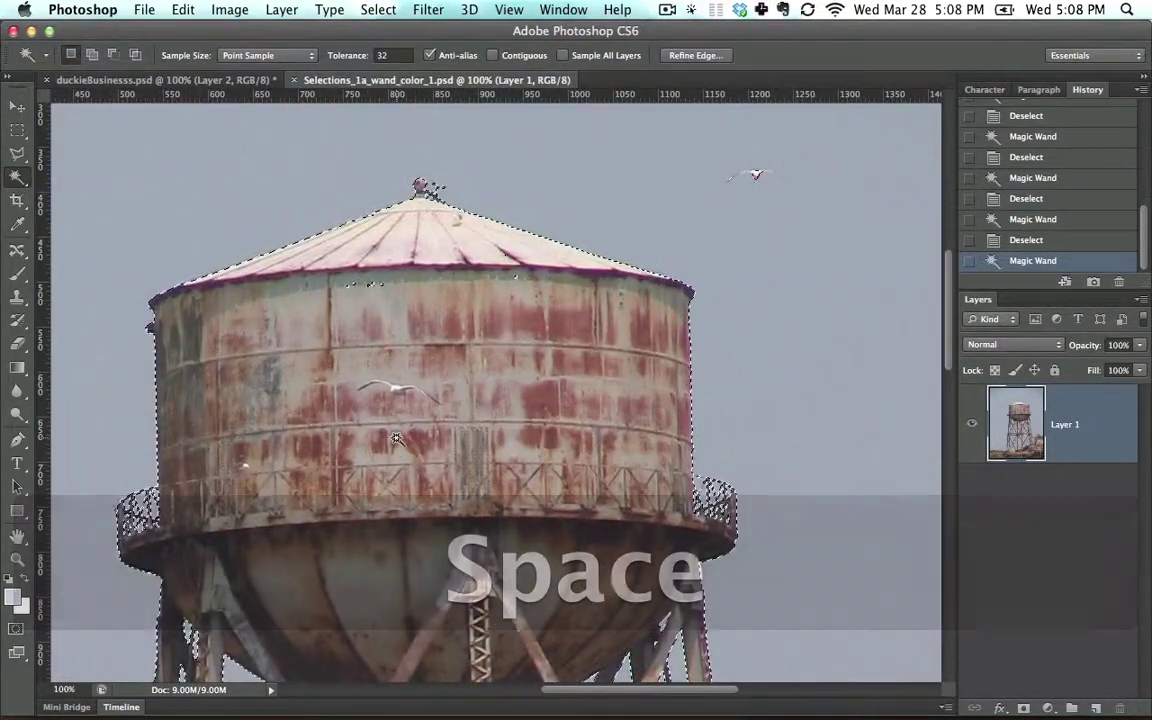
Delete the selected sky pixels and inspect the cut-out edges of the tank.
key("BackSpace")
key("super+minus")
key("super+minus")
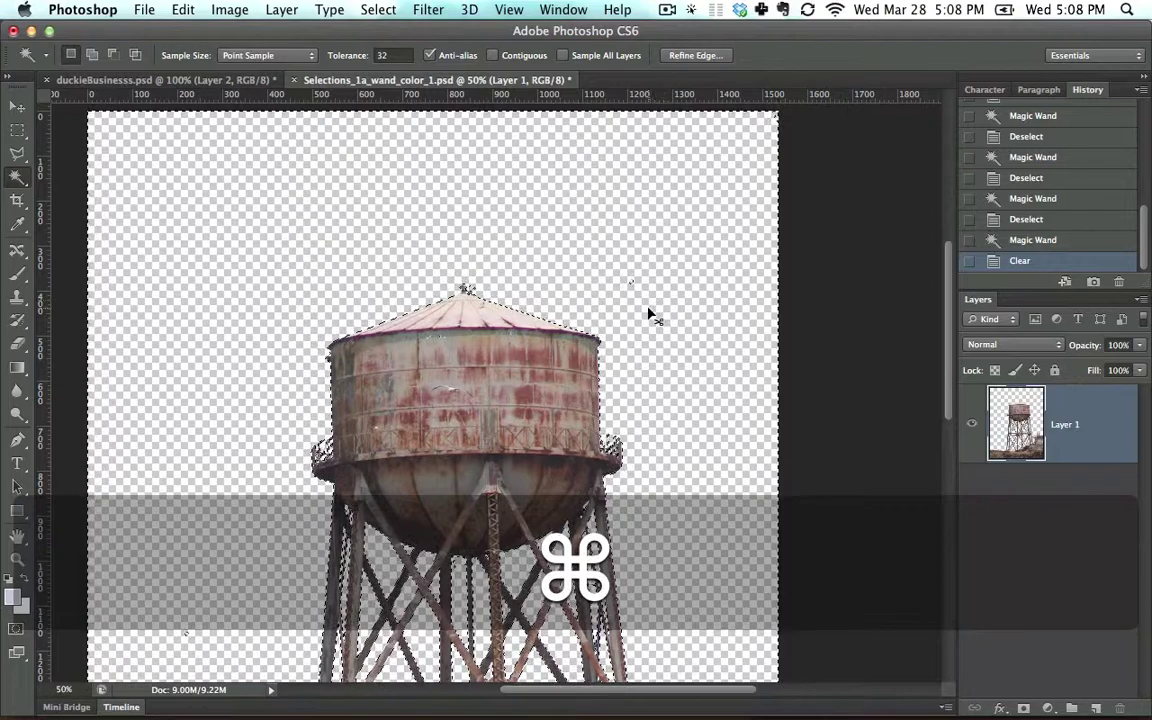
key("super+equal")
key("super+equal")
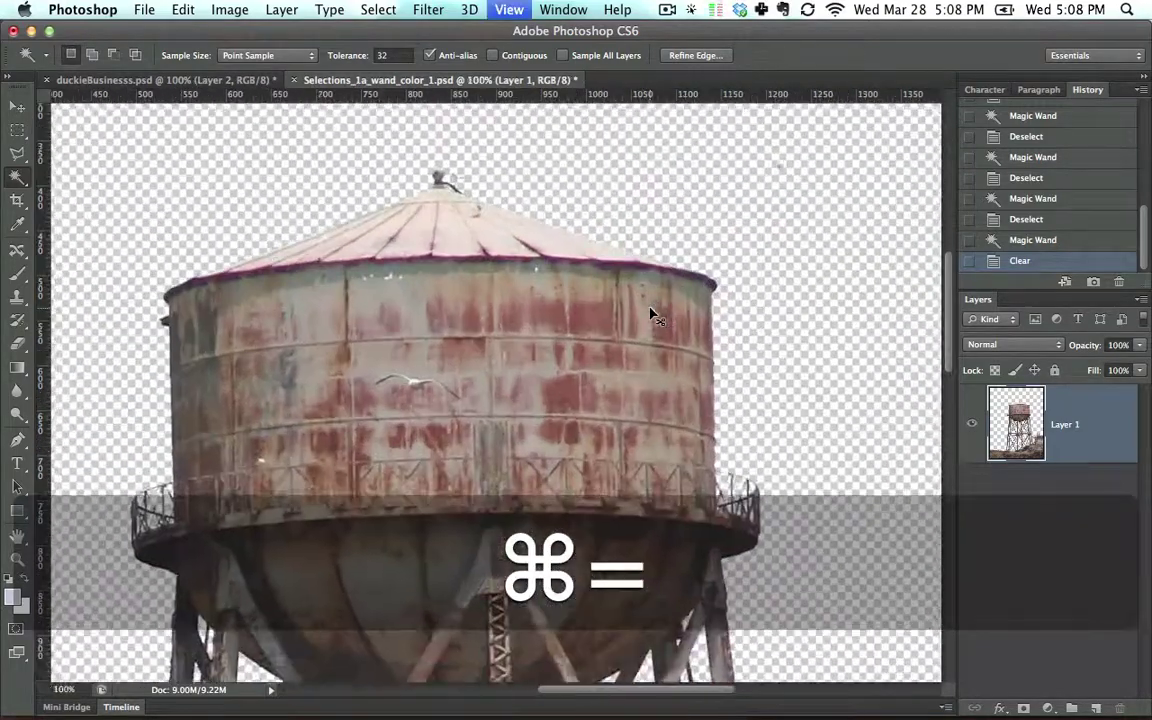
Cut the selected pixels, and undo both the cut and the sky deletion.
key("super+x")
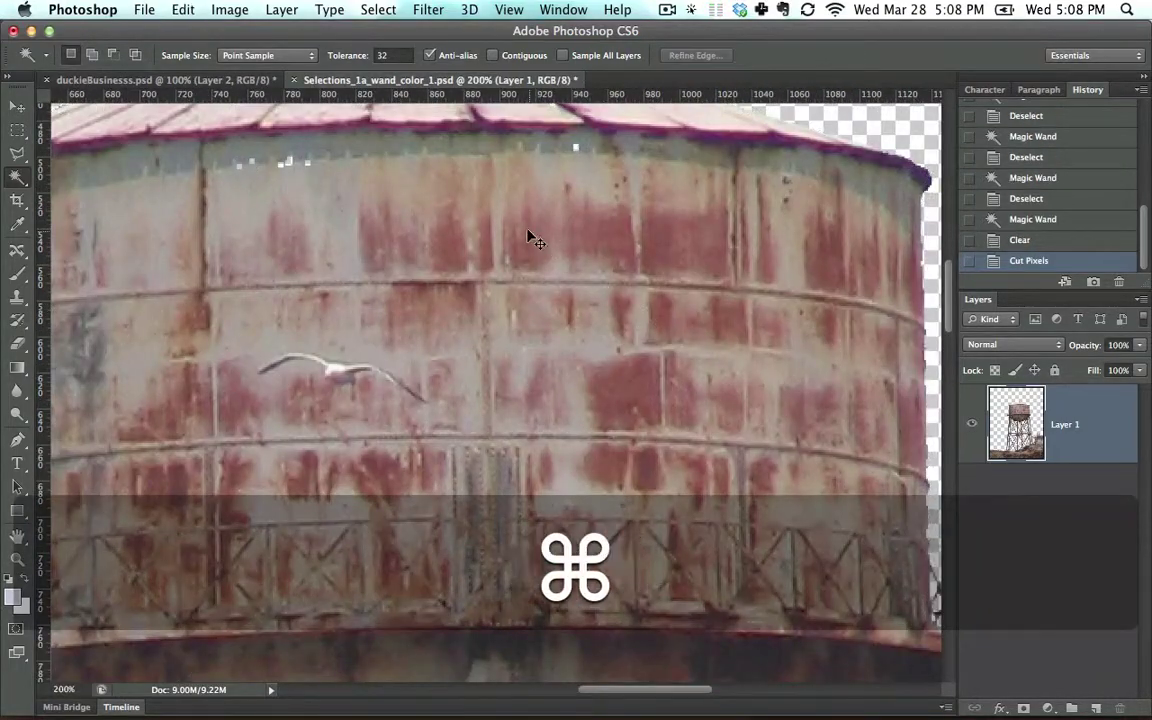
key("alt+super+z")
key("alt+super+z")
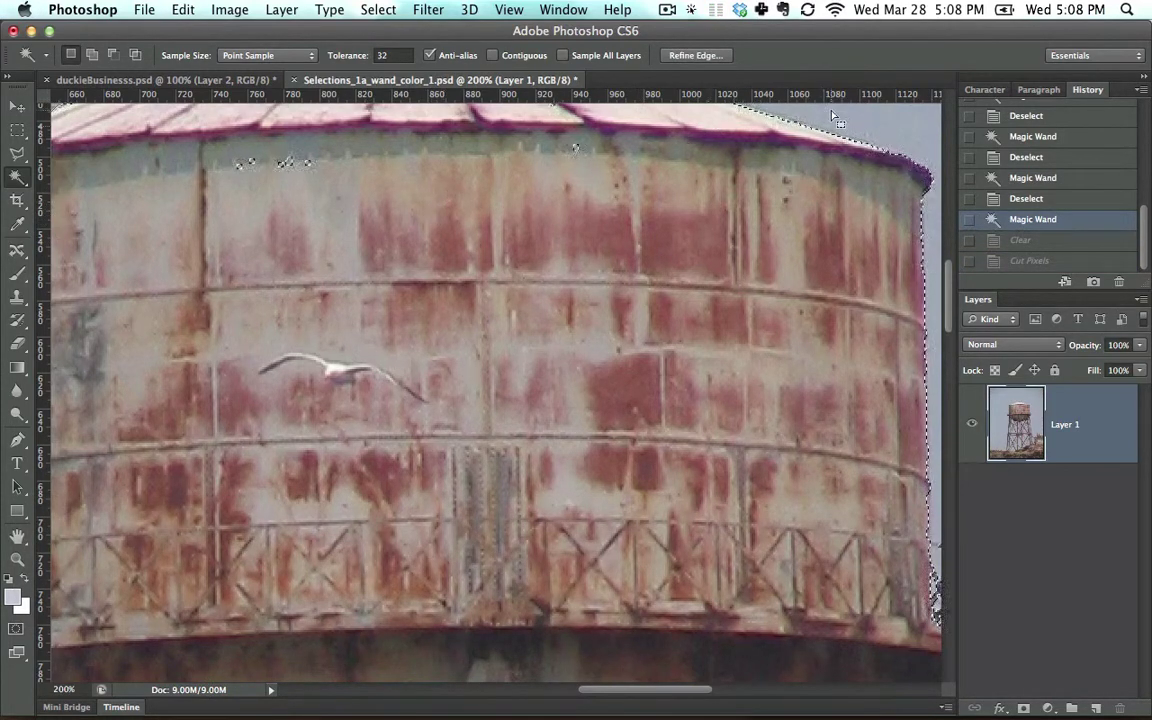
Clear the selection, reselect the sky from different spots with Contiguous off, and hide and show the selection edges.
key("super+d")
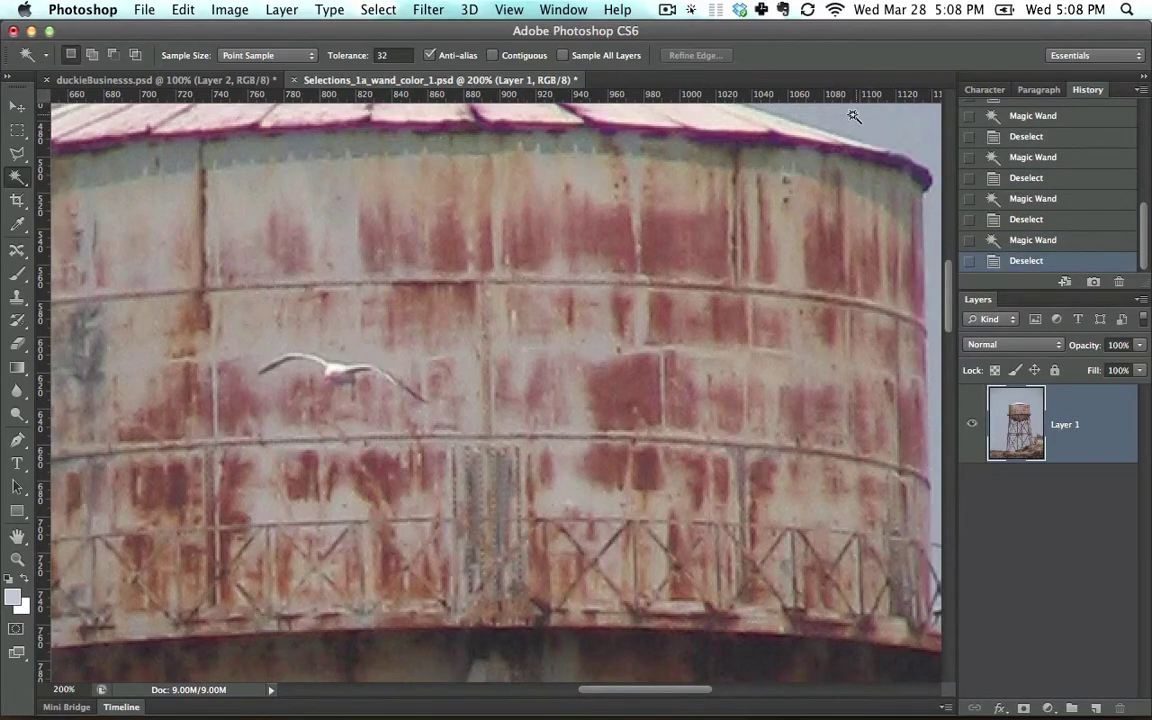
key("super+0")
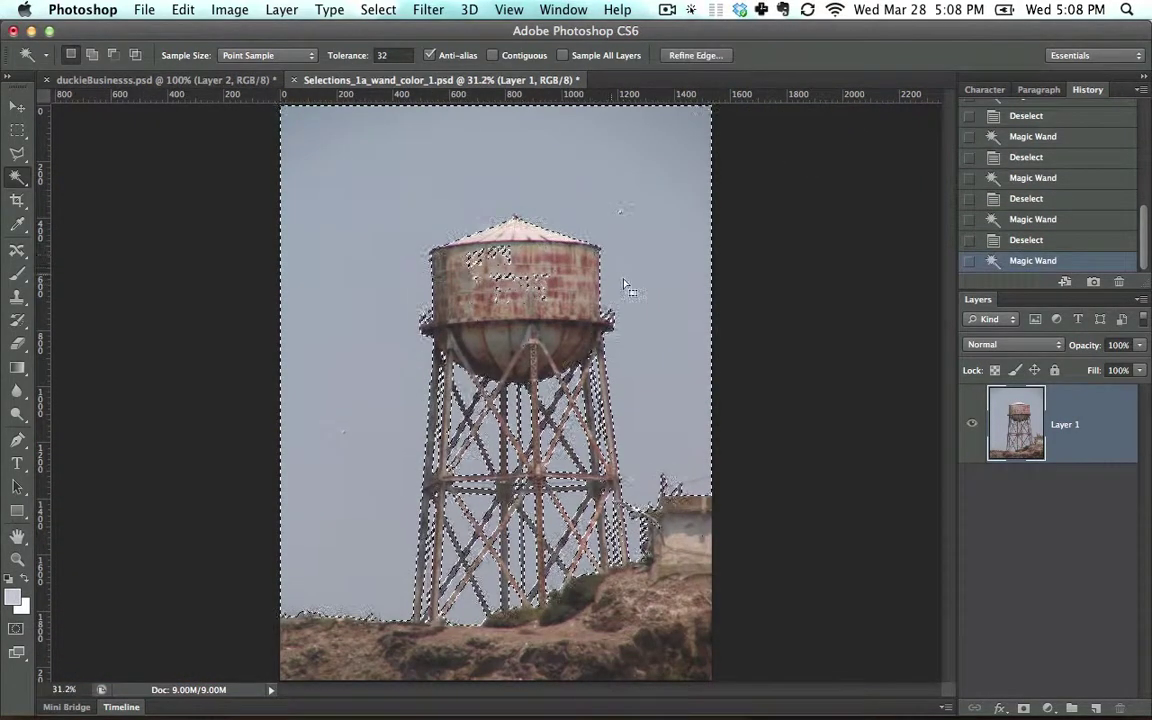
key("super+d")
left_click(398, 172)
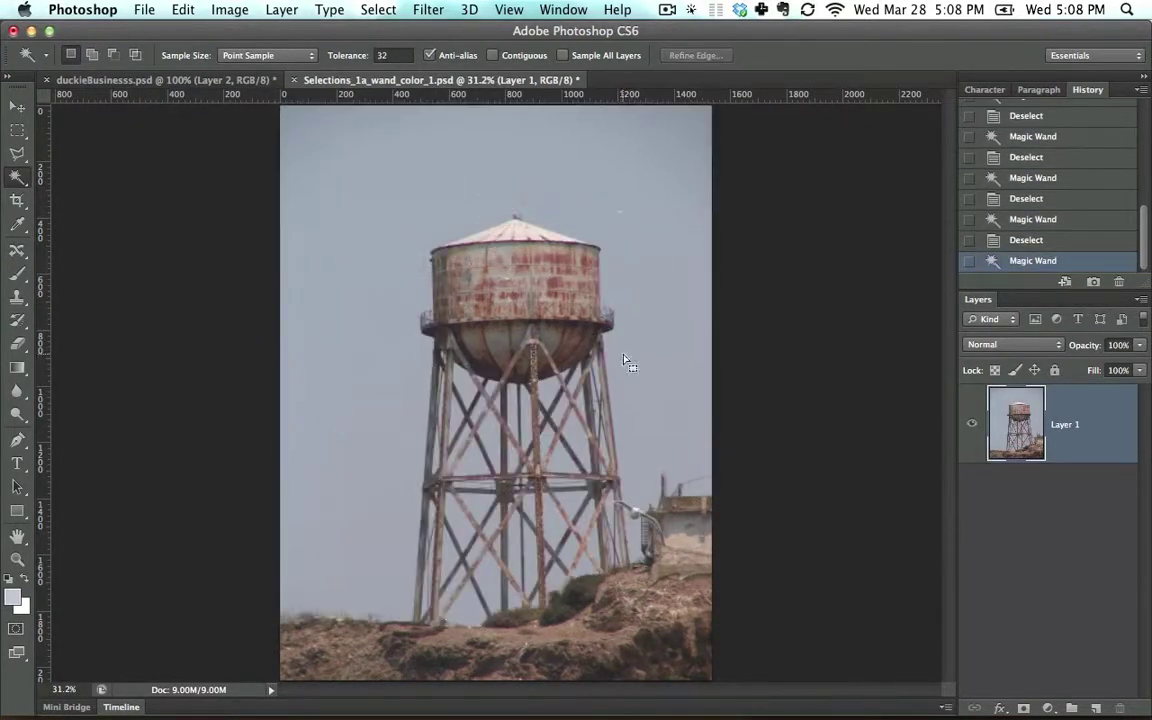
key("super+h")
key("super+h")
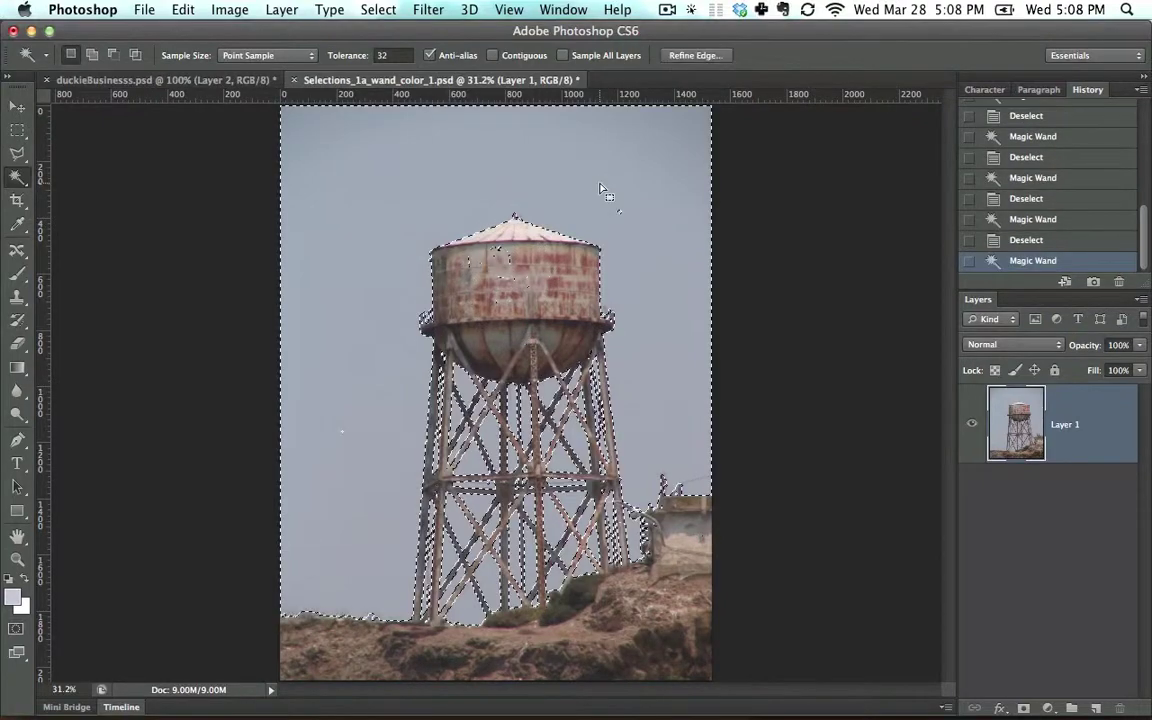
Examine the tank's surface at 100% for stray areas included in the sky selection.
key("super+equal")
key("super+equal")
key("super+equal")
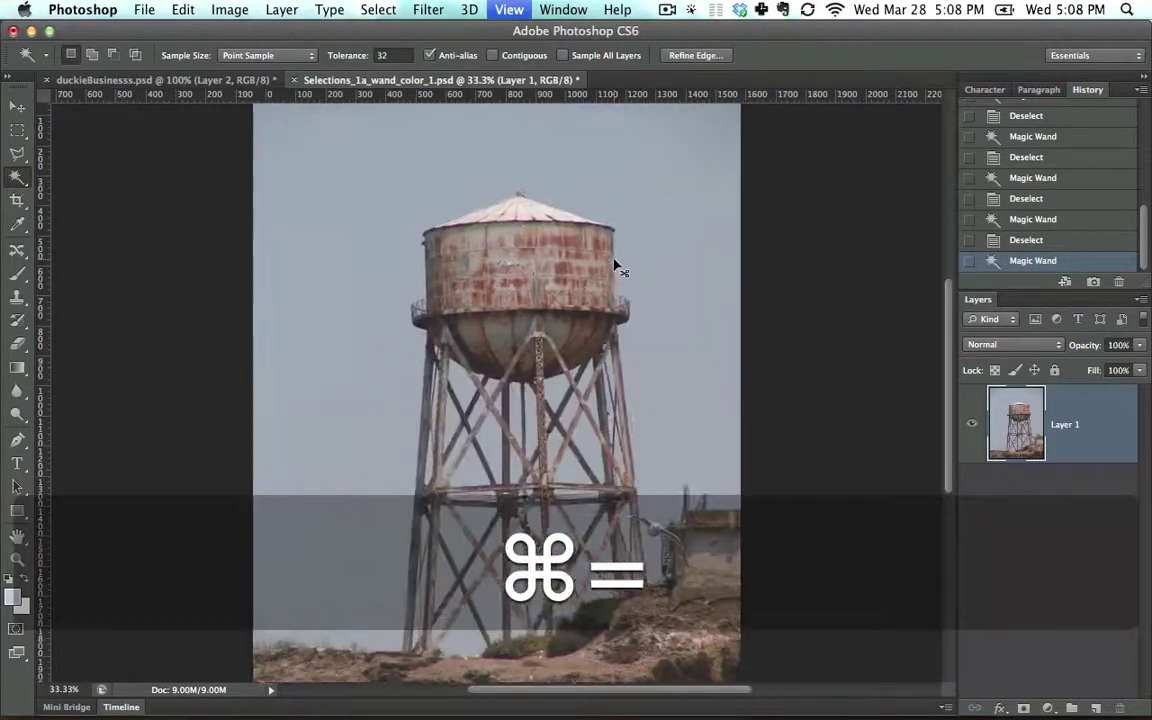
key("super+equal")
key("space")
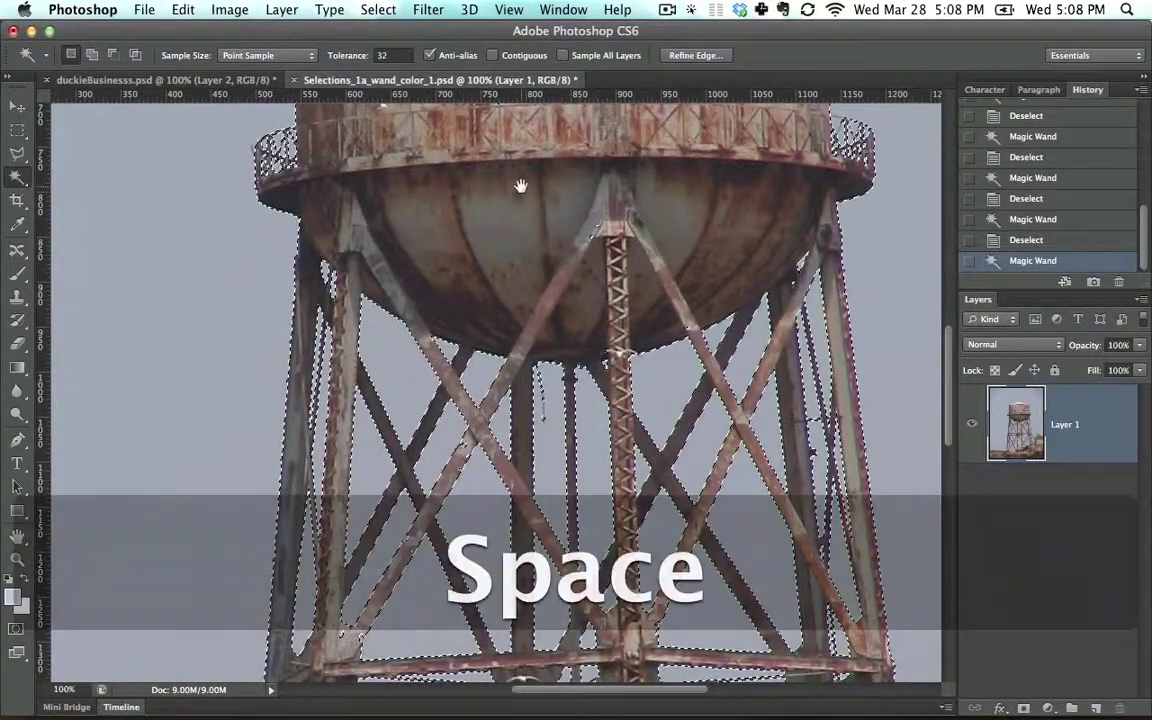
left_click_drag(514, 185, 513, 433)
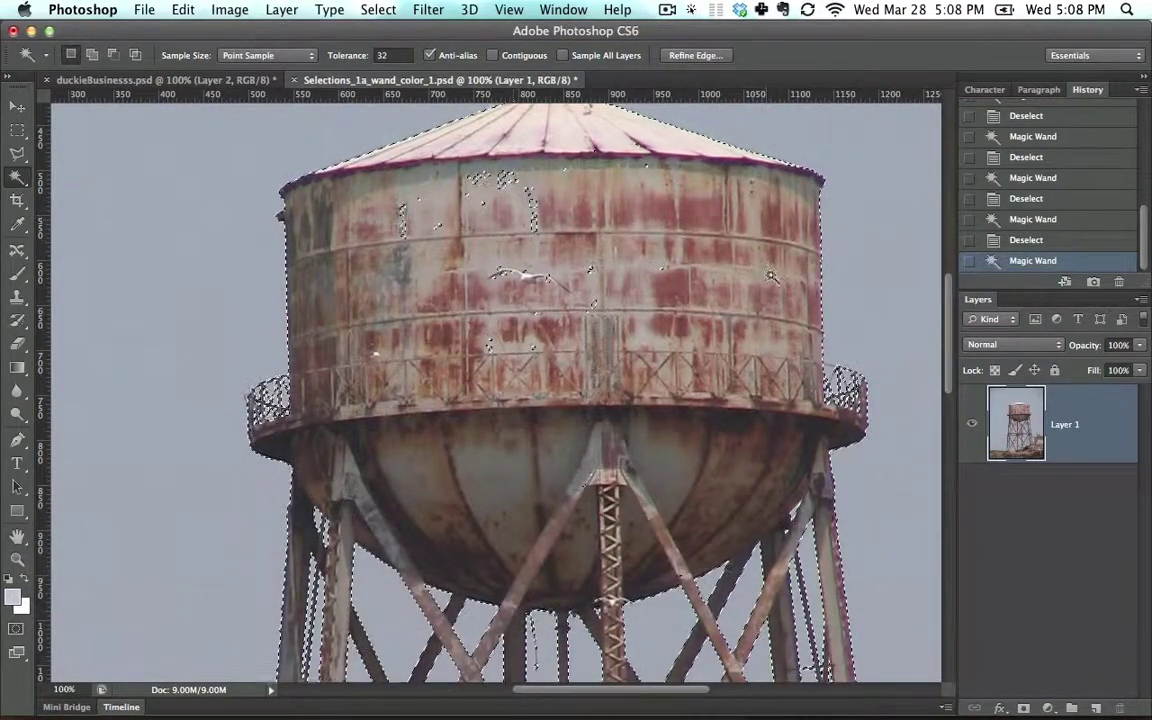